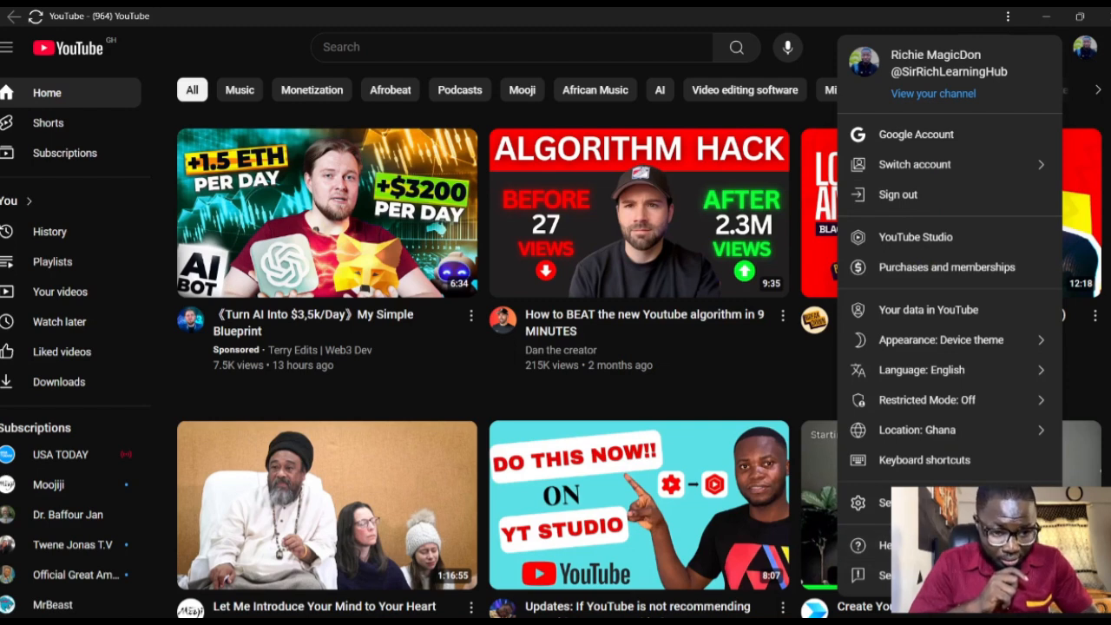
- Sign out of the current YouTube account and submit the Google account's e-mail address for a new sign-in
click(910, 196)
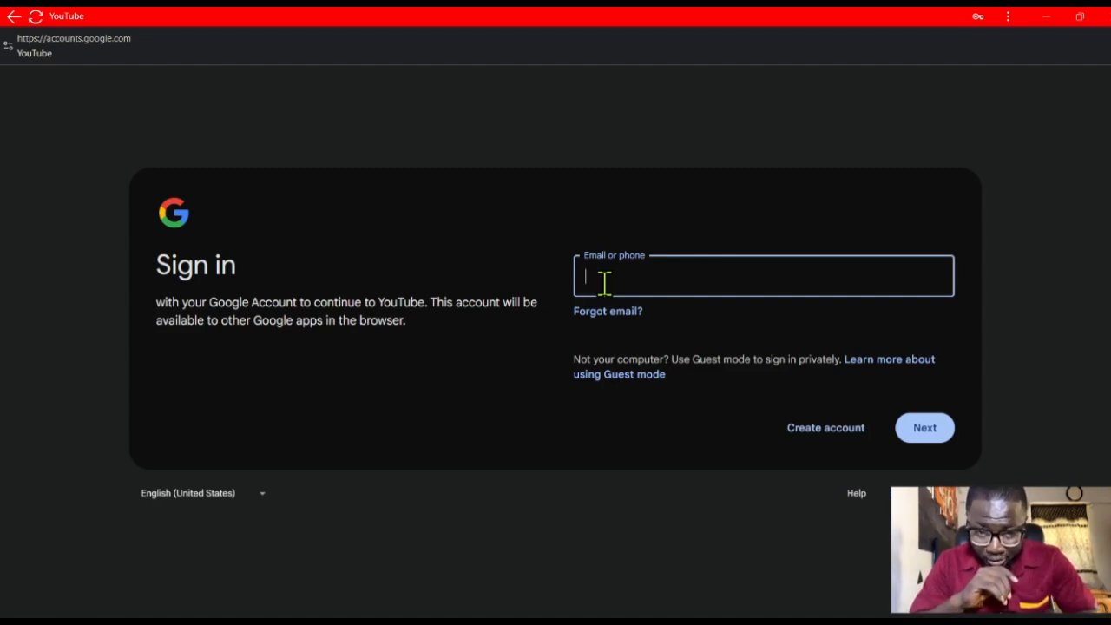
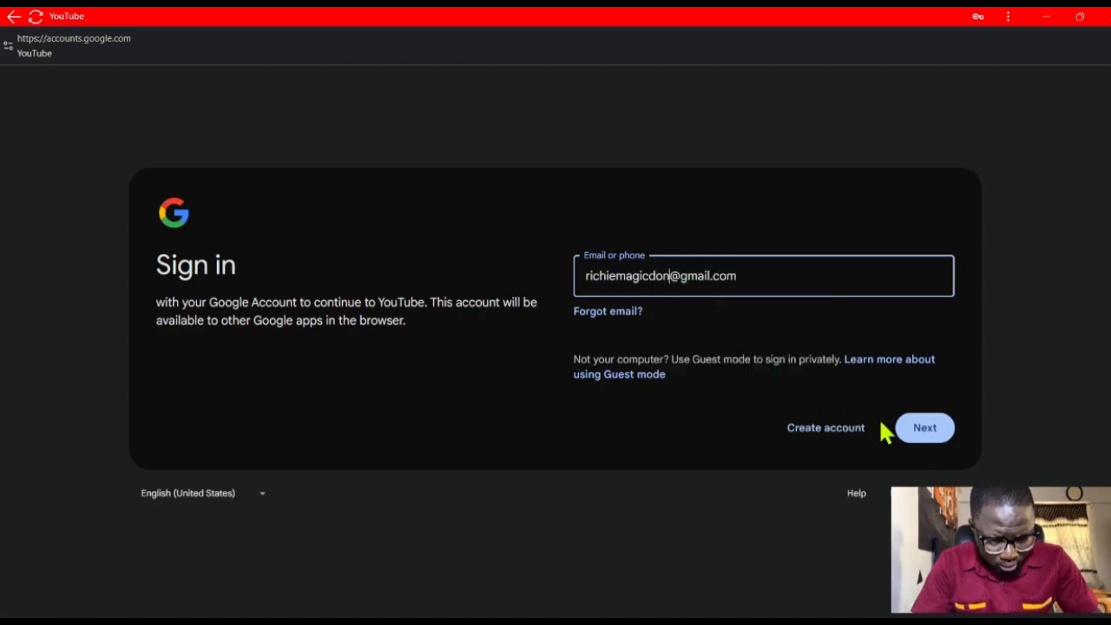
click(925, 439)
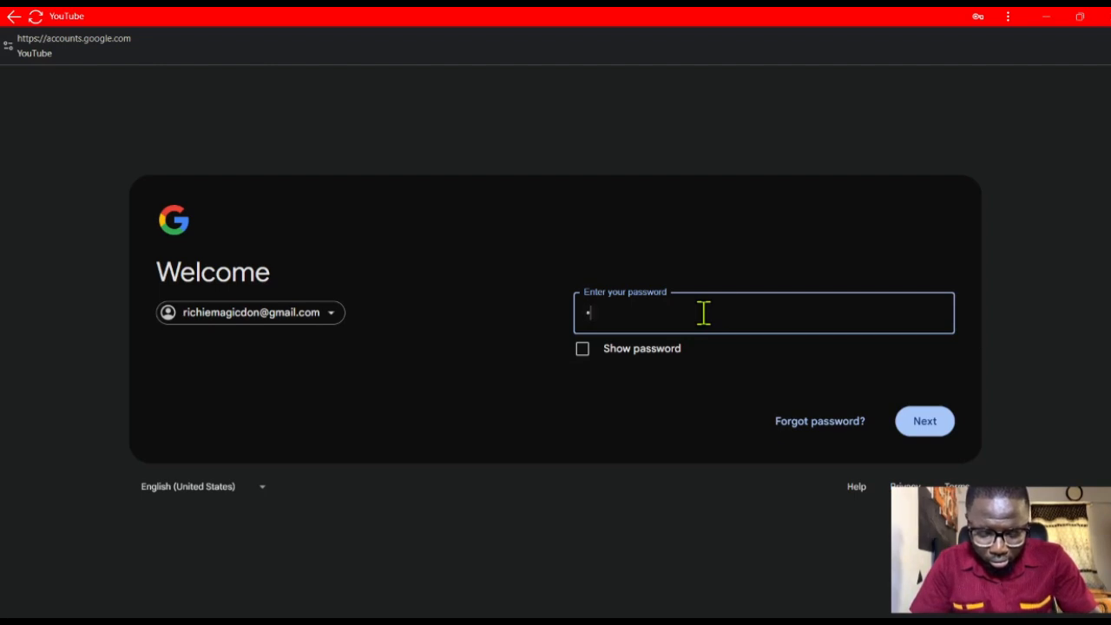
- Enter and submit the account password, skip the password update and security suggestions, and continue to YouTube
click(704, 312)
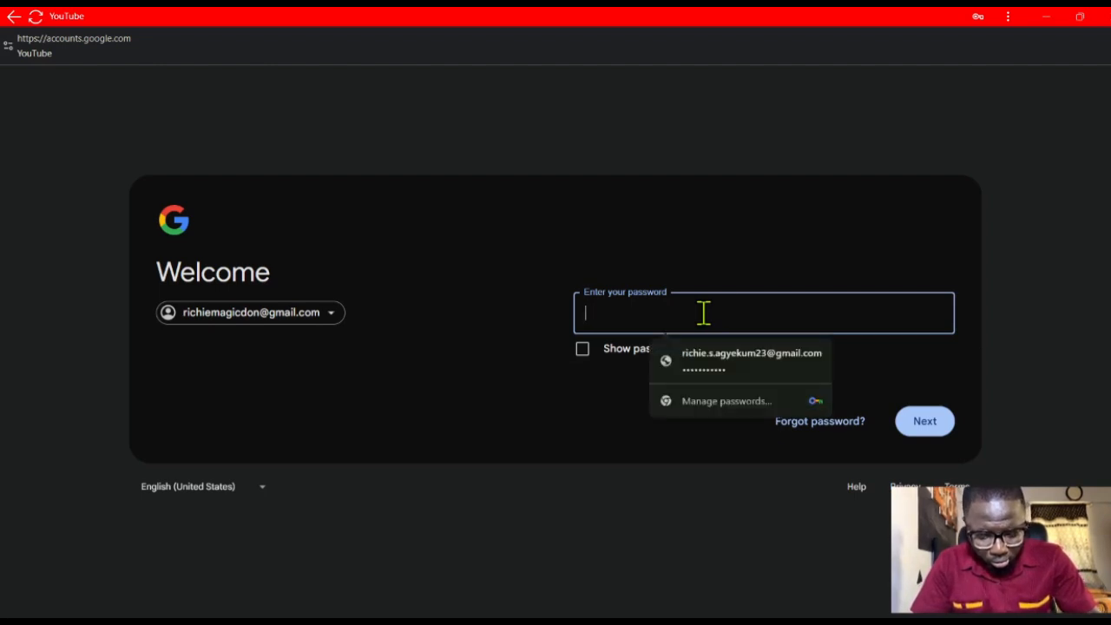
text(*)
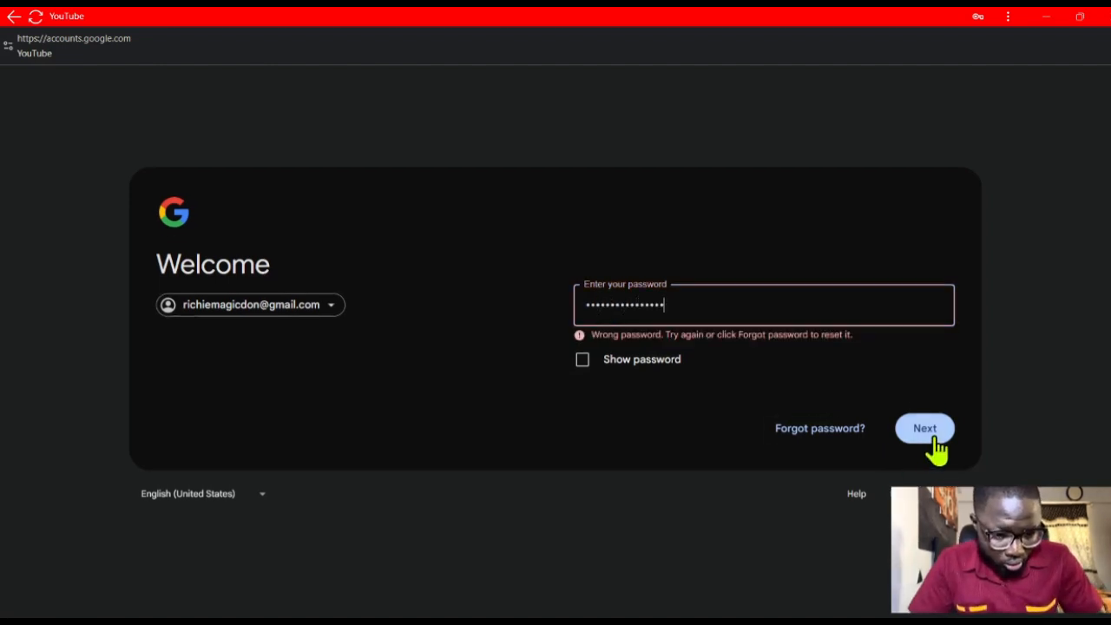
click(930, 432)
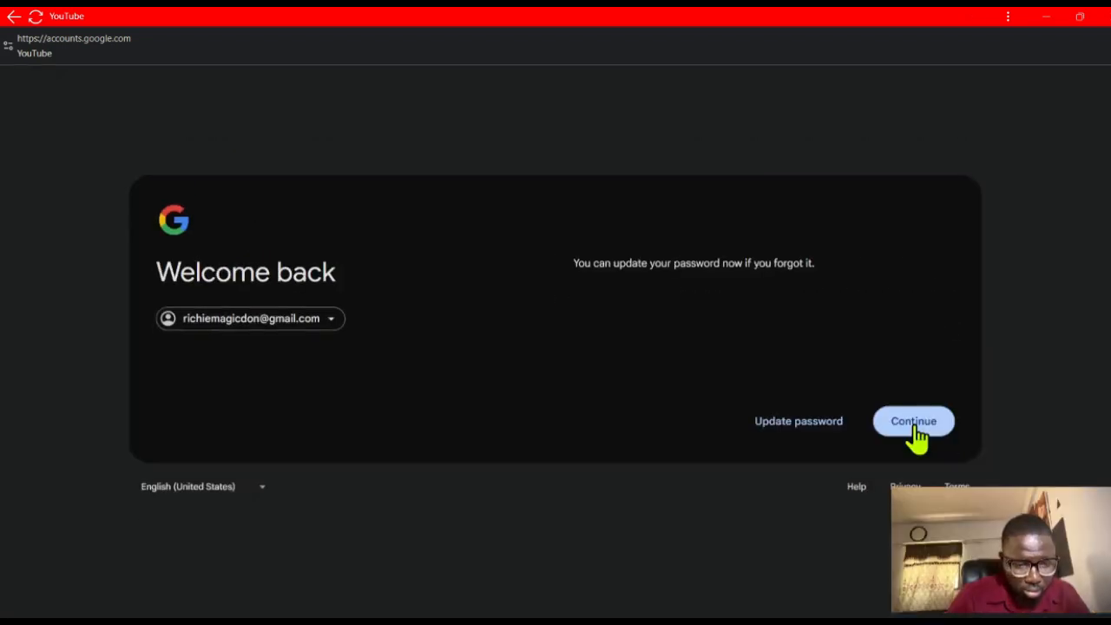
click(916, 434)
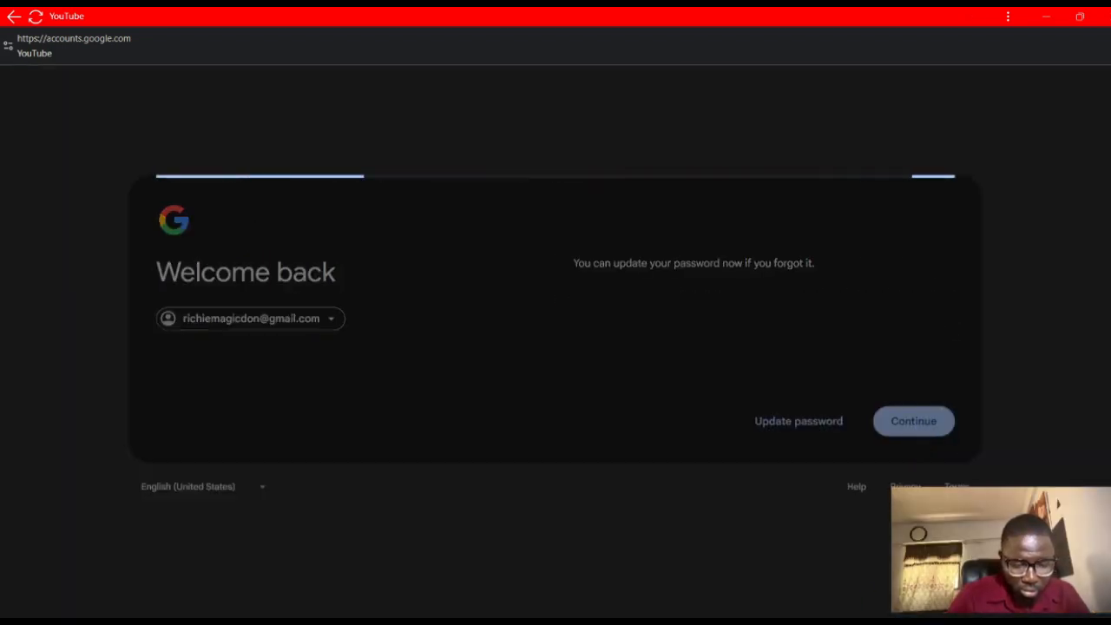
mouse_move(819, 621)
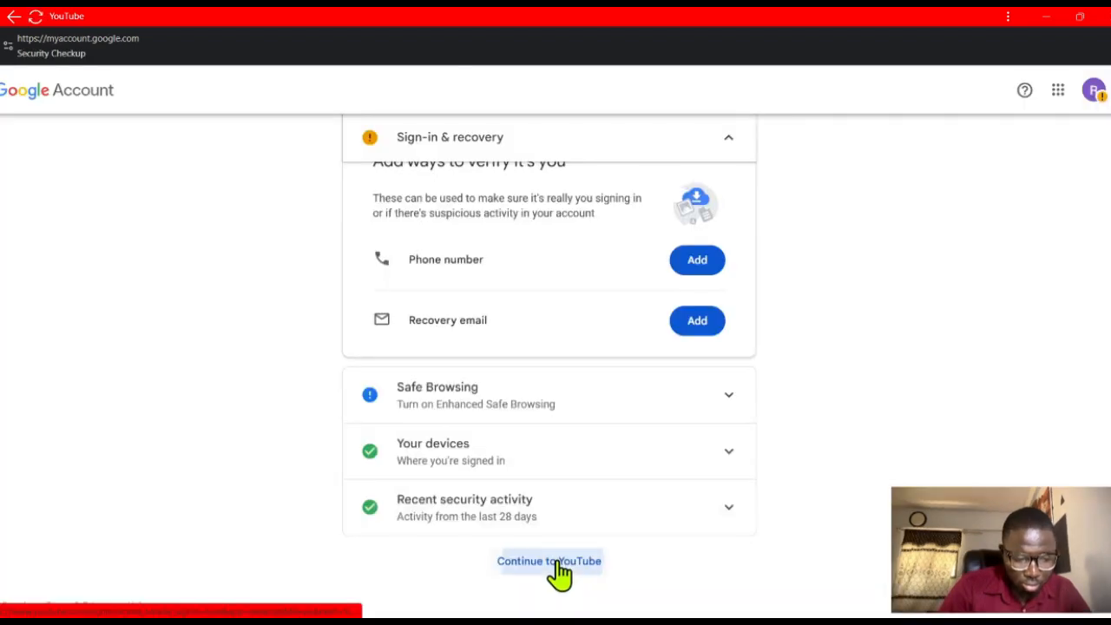
click(558, 565)
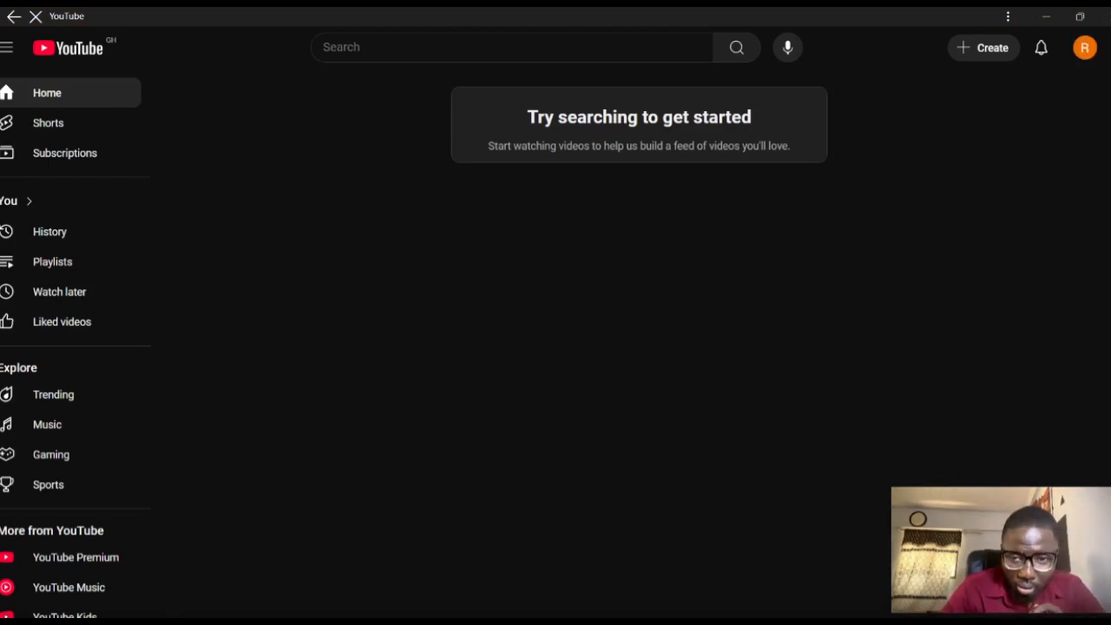
- Start creating a channel for the signed-in account and set the channel name to Richpong
click(1085, 51)
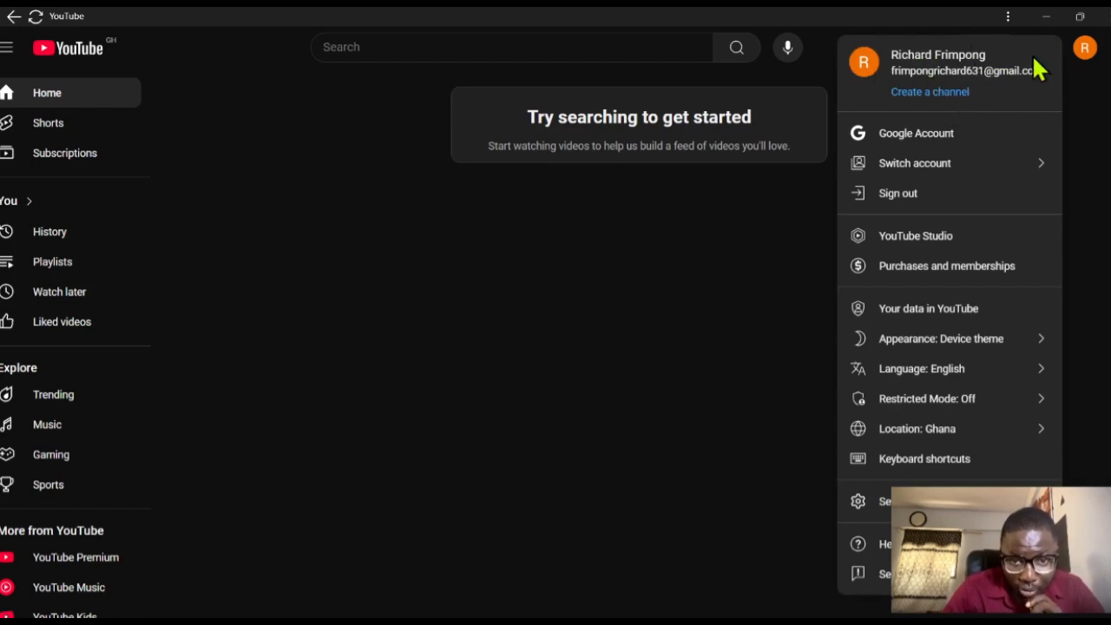
click(935, 94)
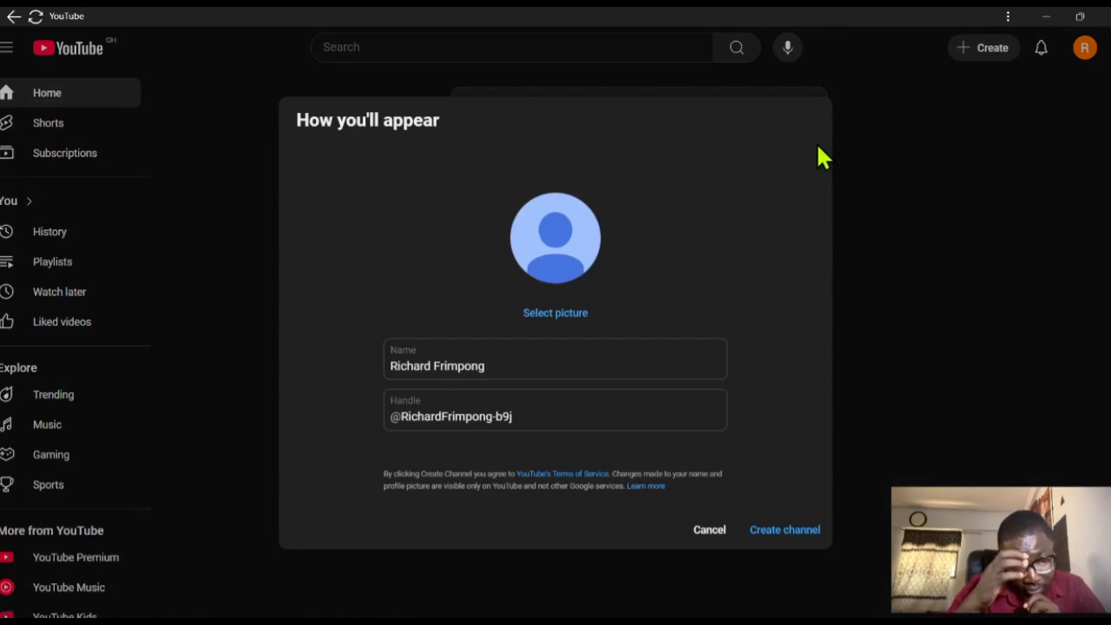
click(499, 366)
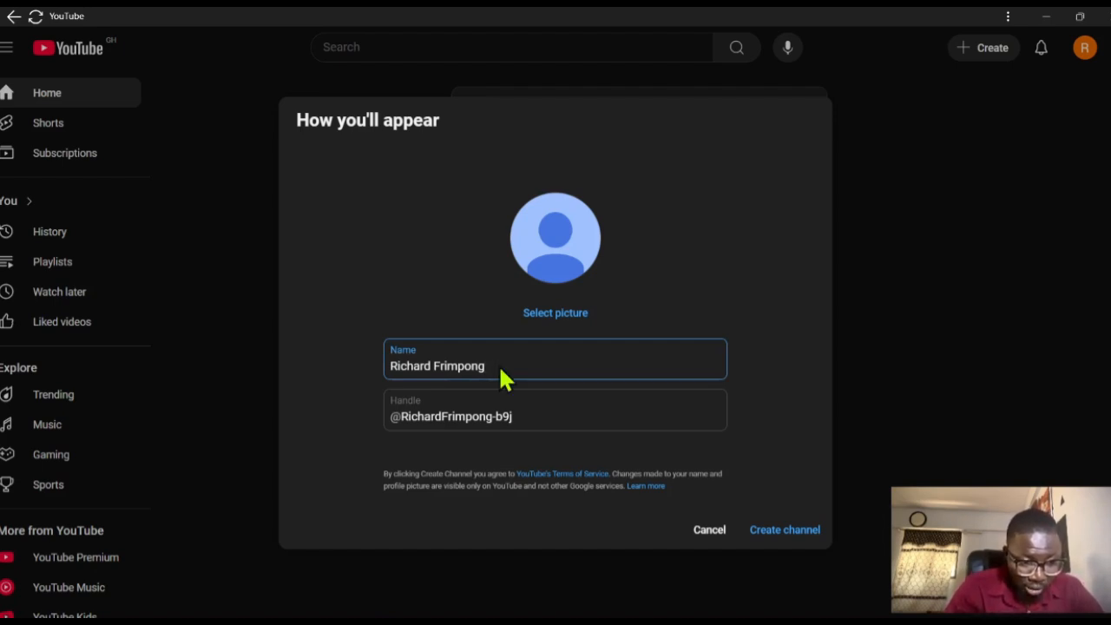
key(BackSpace)
key(BackSpace)
key(BackSpace)
key(BackSpace)
key(BackSpace)
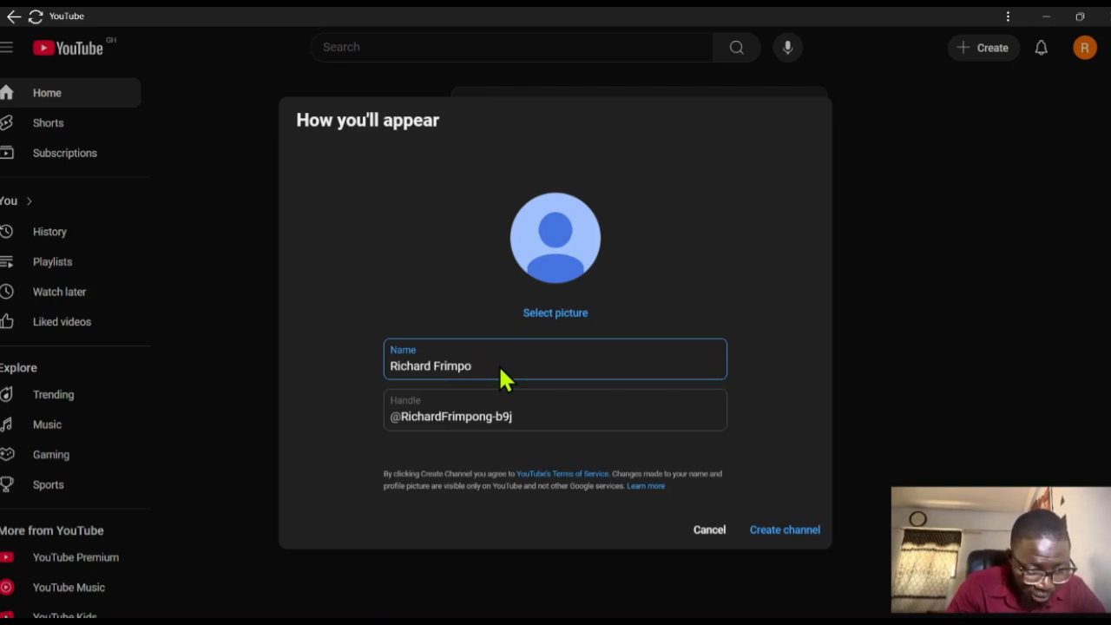
key(BackSpace)
key(BackSpace)
key(BackSpace)
key(BackSpace)
key(BackSpace)
key(BackSpace)
key(BackSpace)
key(BackSpace)
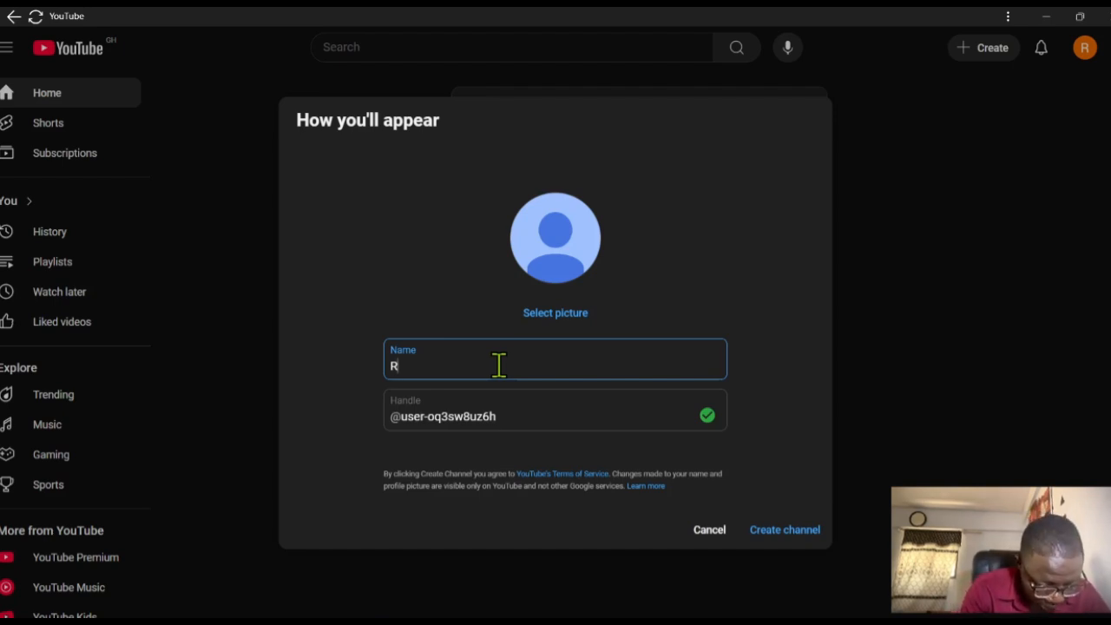
text(ich)
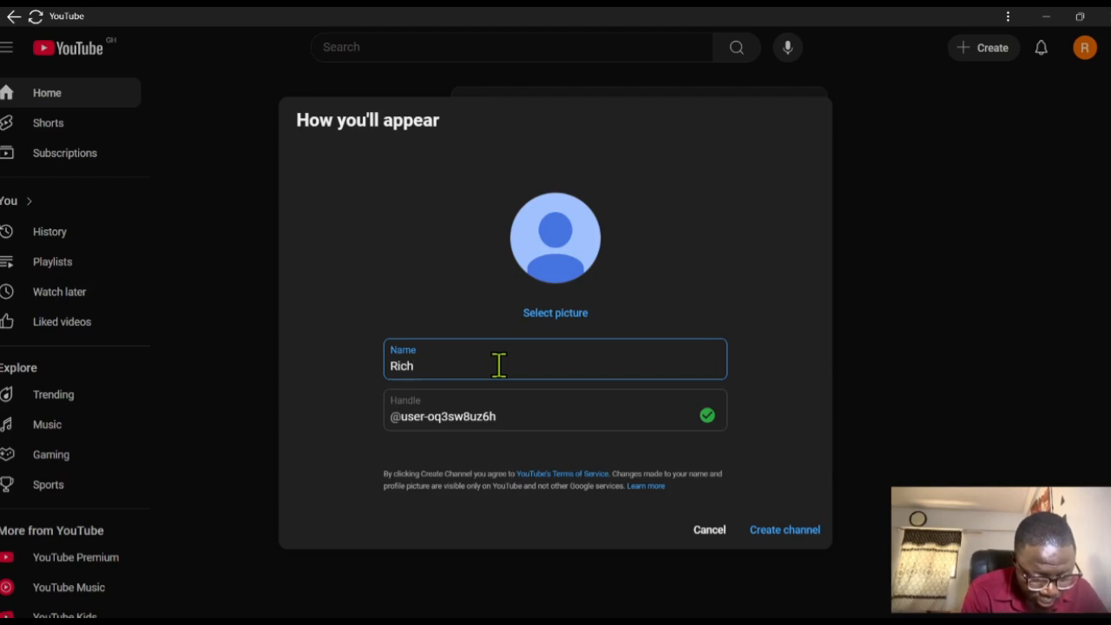
text(pong)
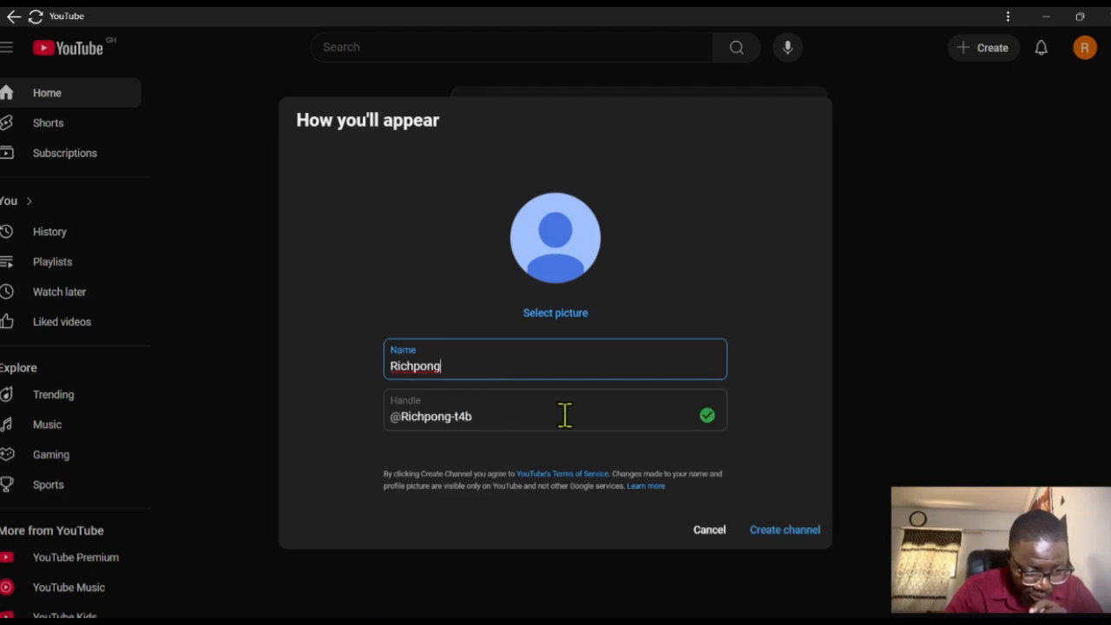
click(480, 418)
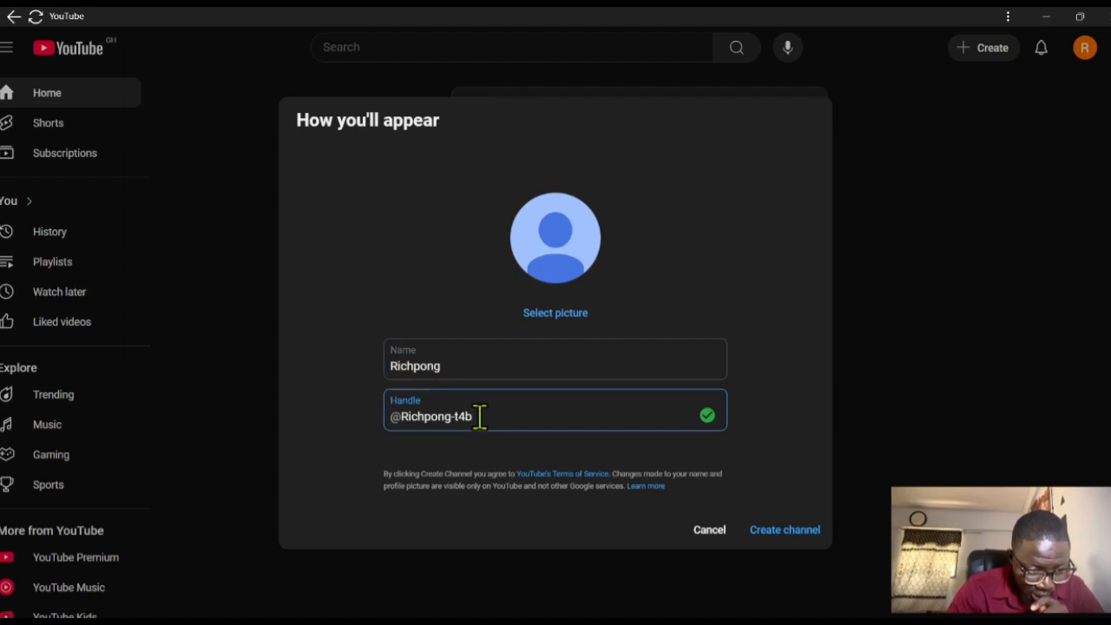
key(BackSpace)
key(BackSpace)
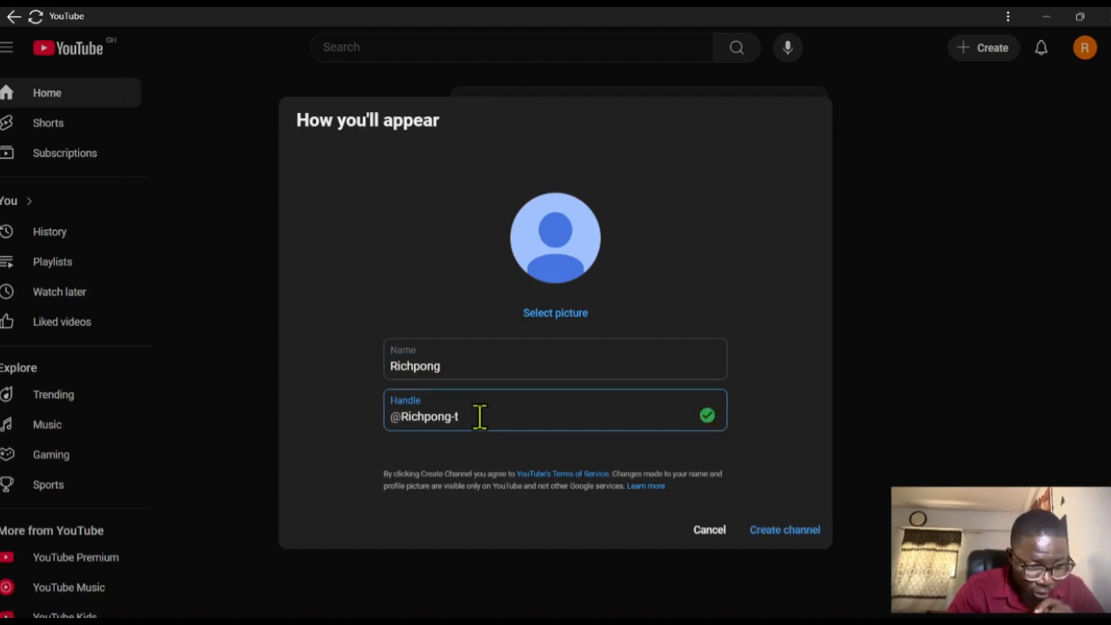
key(BackSpace)
text(sports)
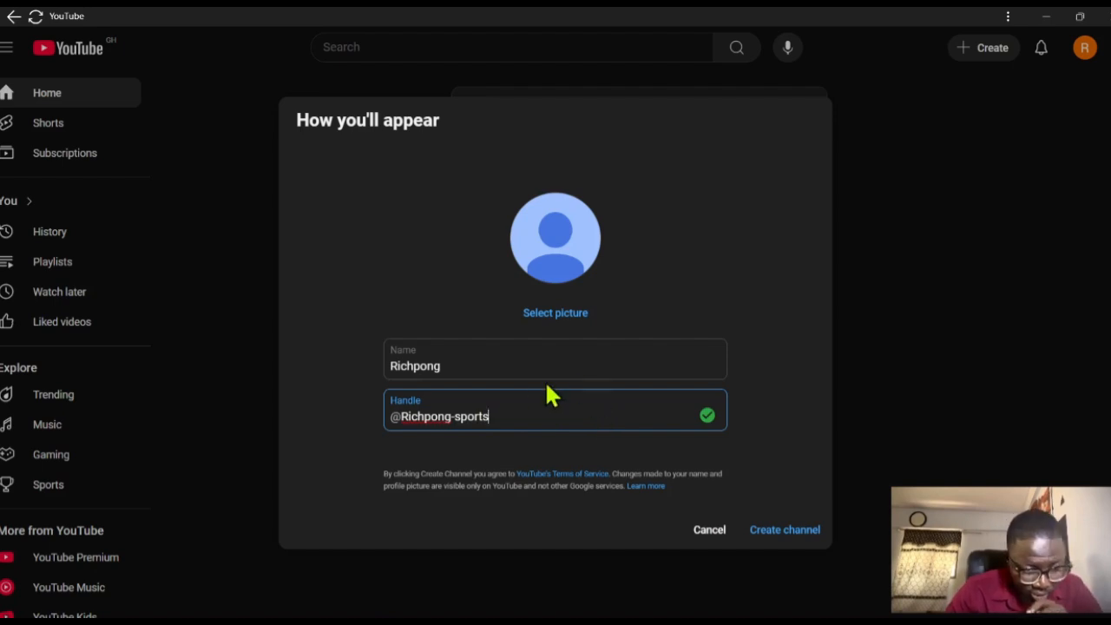
- Upload the desktop image "WhatsApp Image 2024-10-14 at 20.19.09_16cfd714" from the computer as the channel's profile picture
click(575, 314)
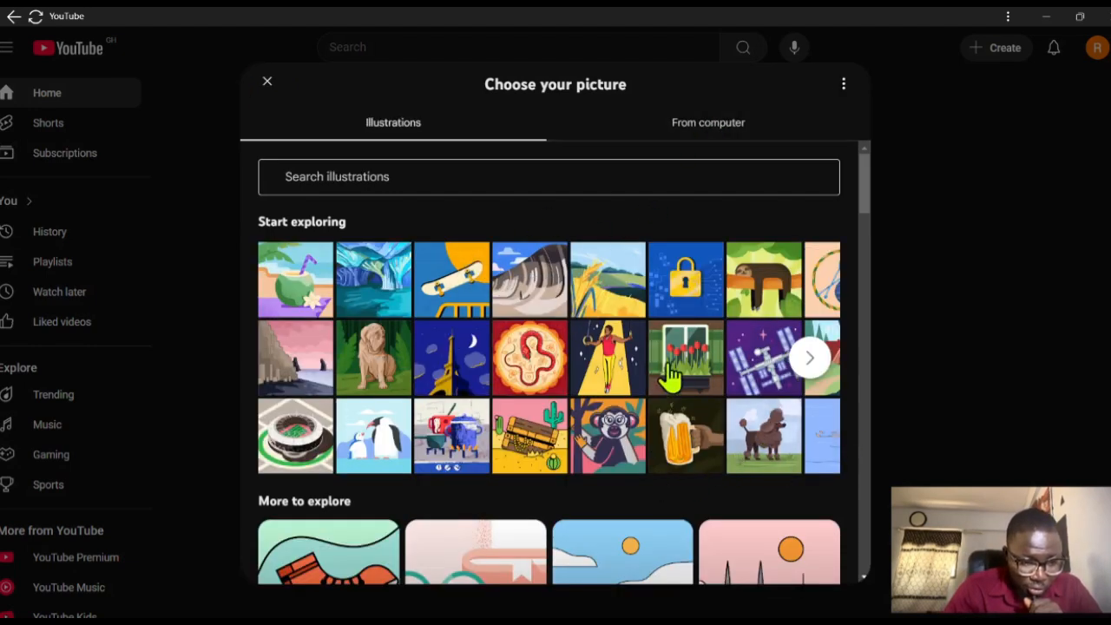
click(734, 130)
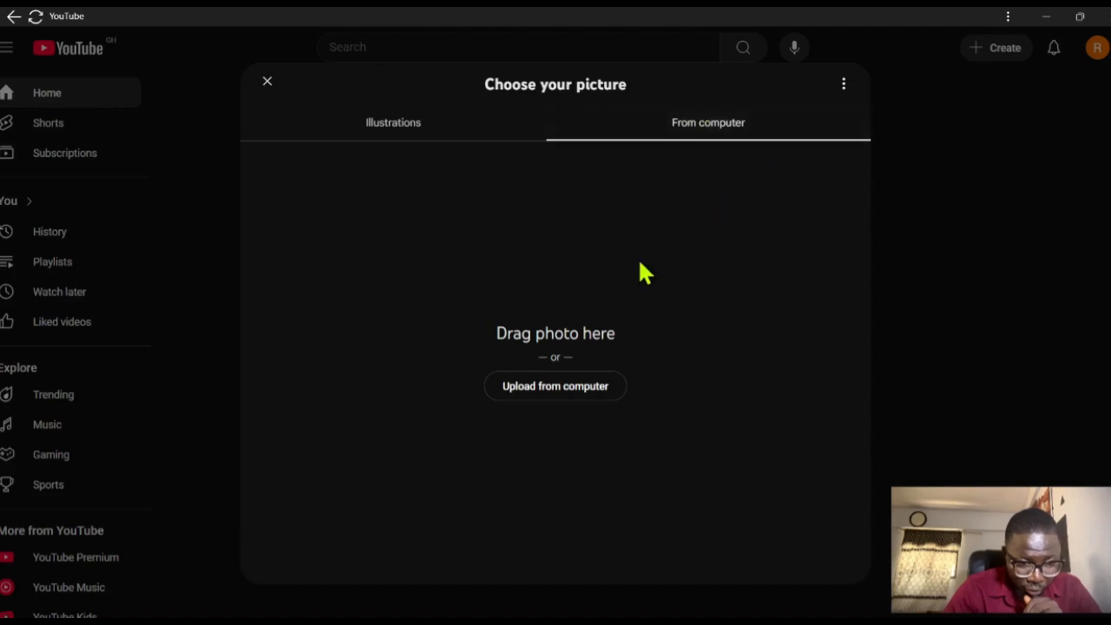
click(567, 393)
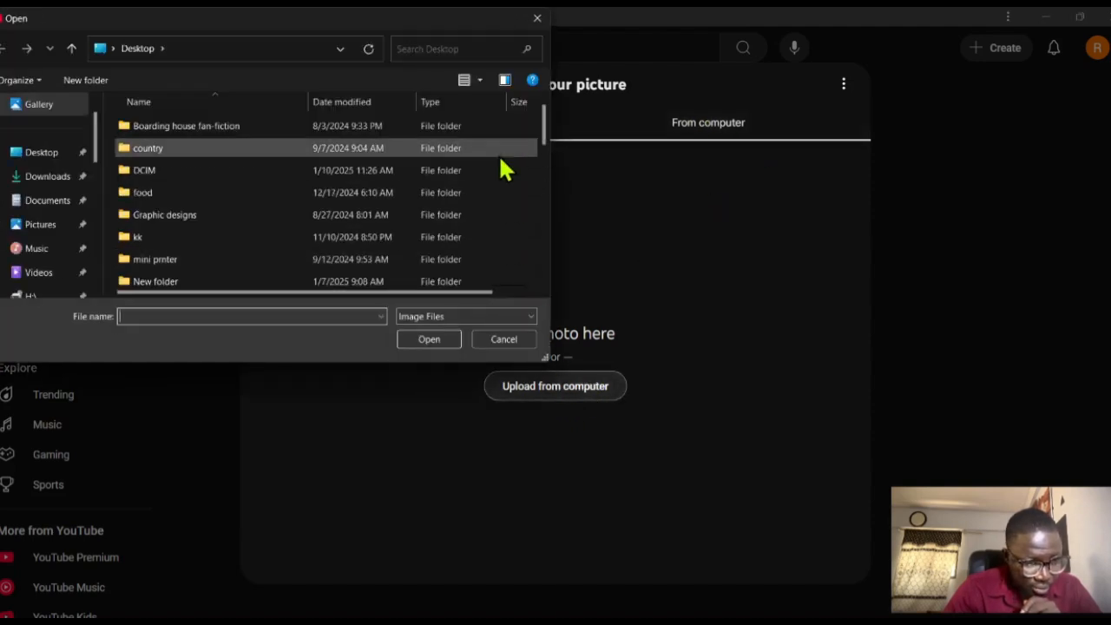
drag(546, 145, 545, 265)
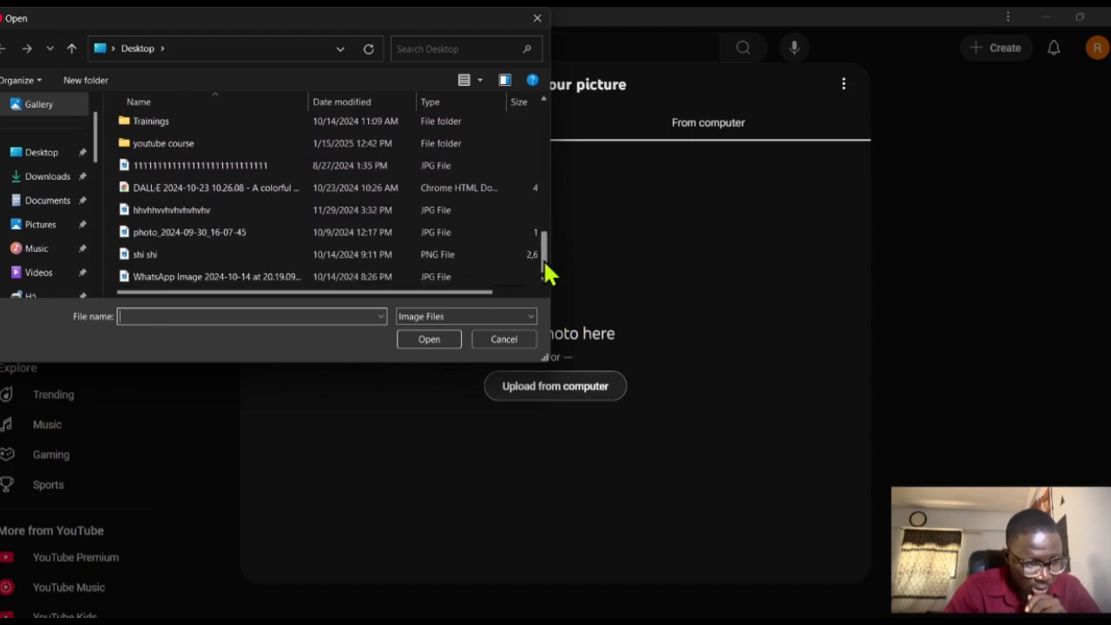
click(403, 283)
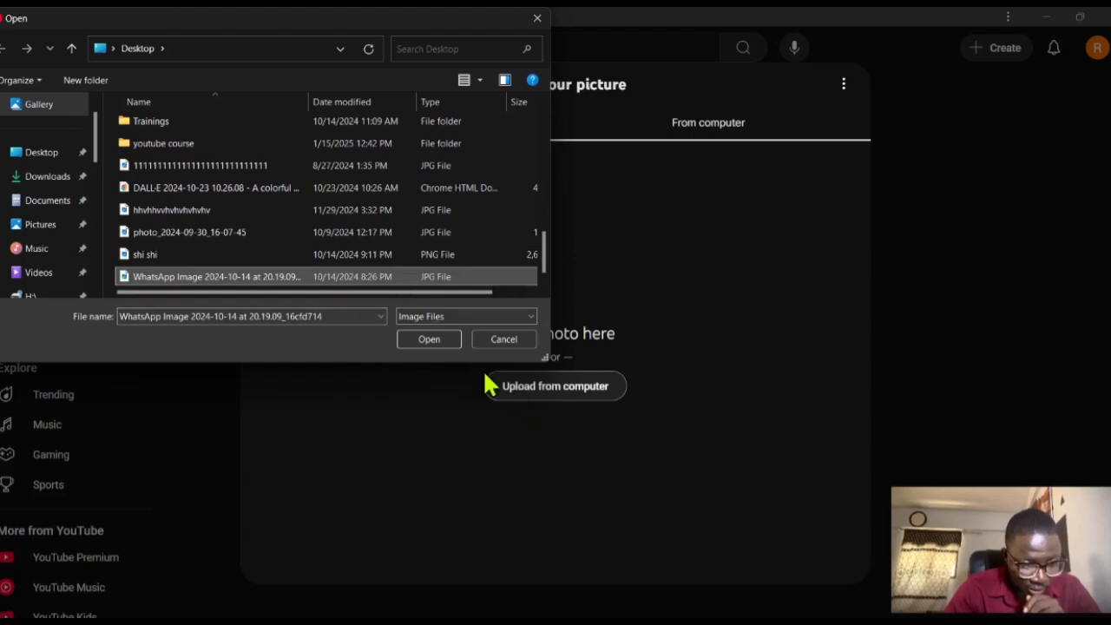
click(429, 338)
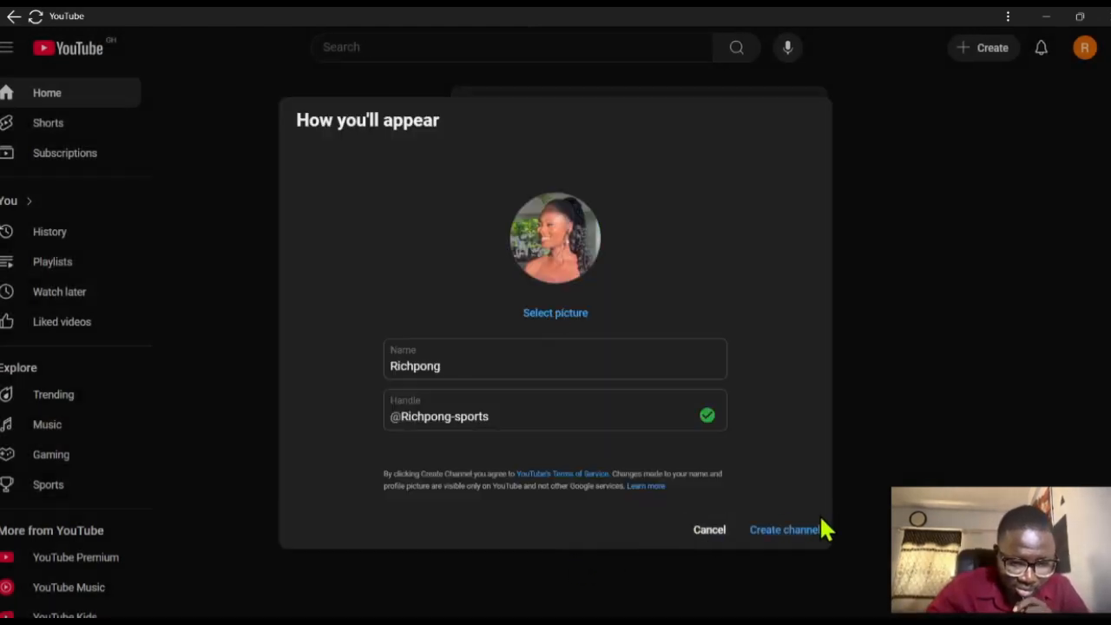
- Create the channel and open its customization page in YouTube Studio, dismissing the welcome and dark theme notices
click(803, 542)
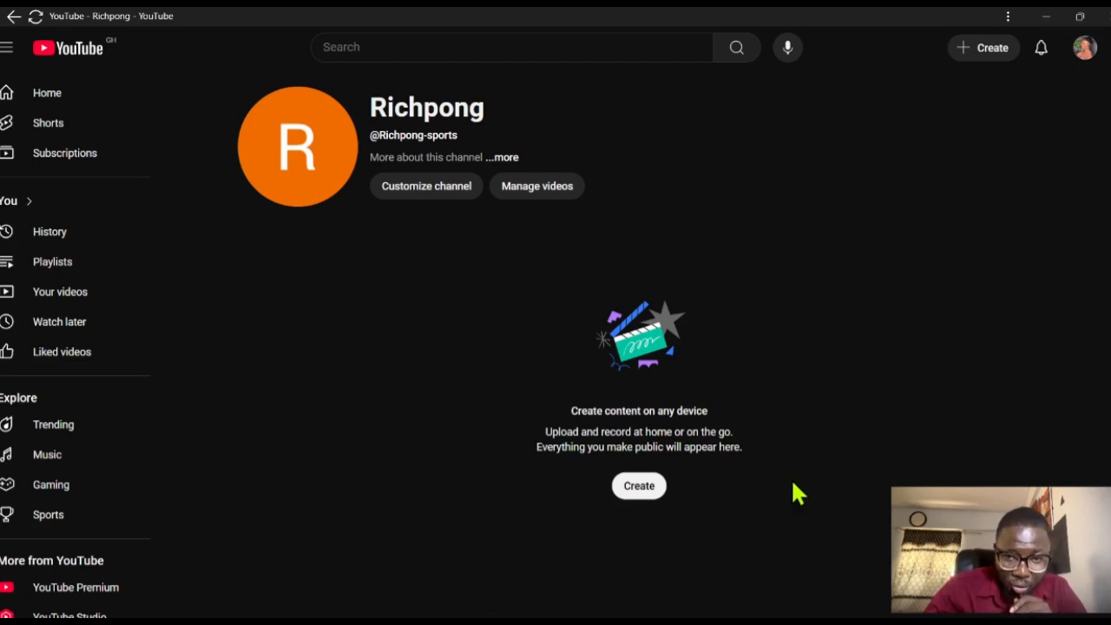
click(441, 198)
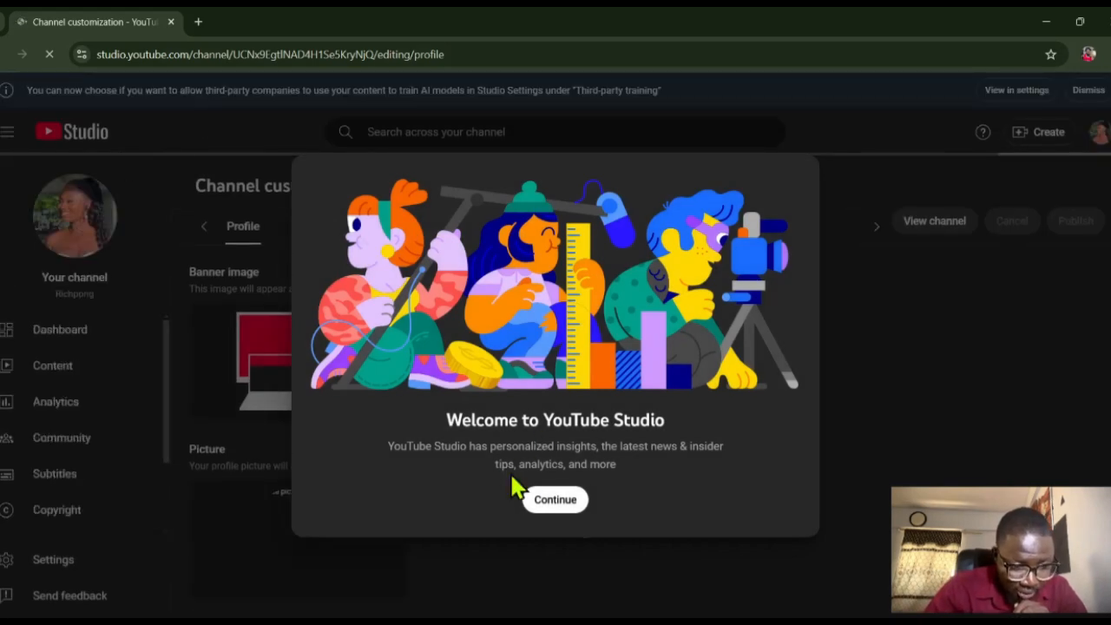
click(554, 501)
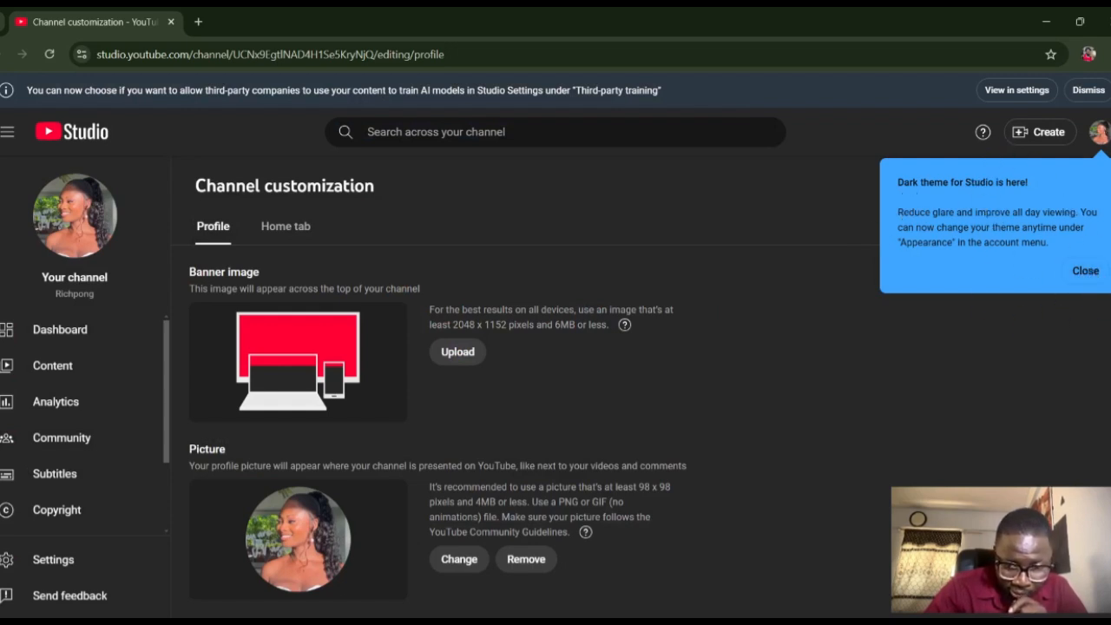
click(1085, 271)
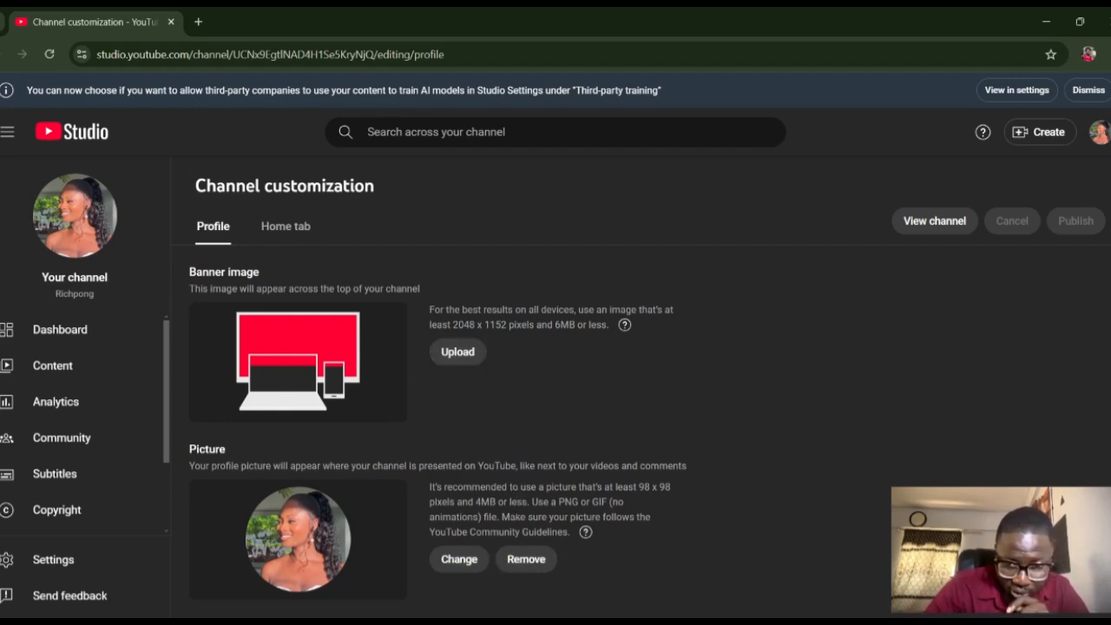
- Switch to ChatGPT, correct "profssional" to "professional" in the drafted prompt, and request an expert description for the sports and football reaction channel
scroll(517, 408, down, 5)
scroll(518, 409, up, 2)
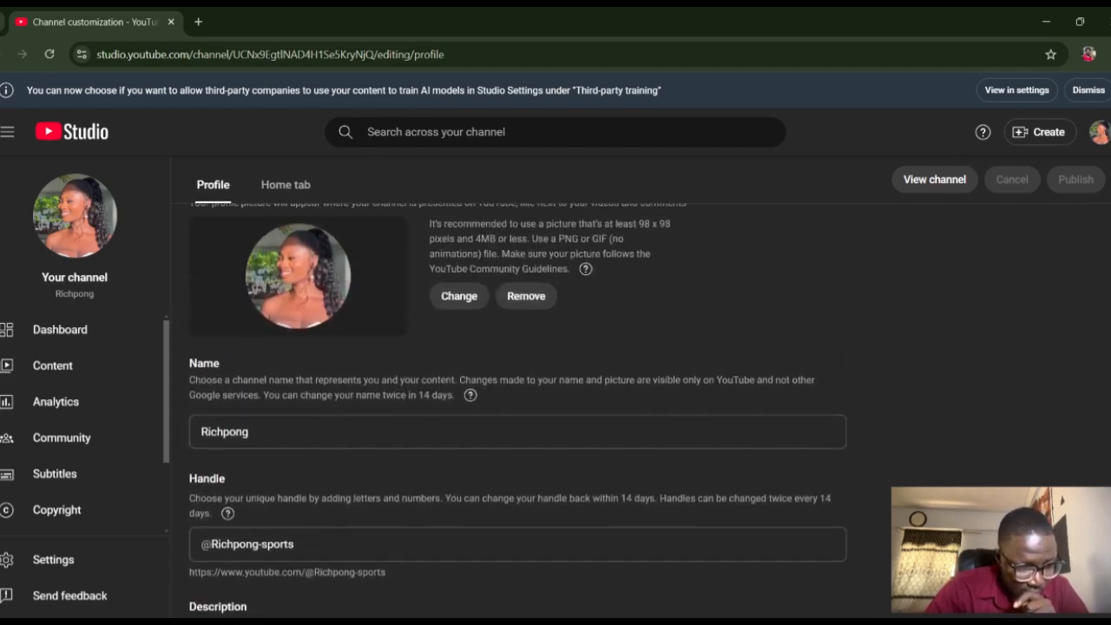
scroll(518, 395, down, 1)
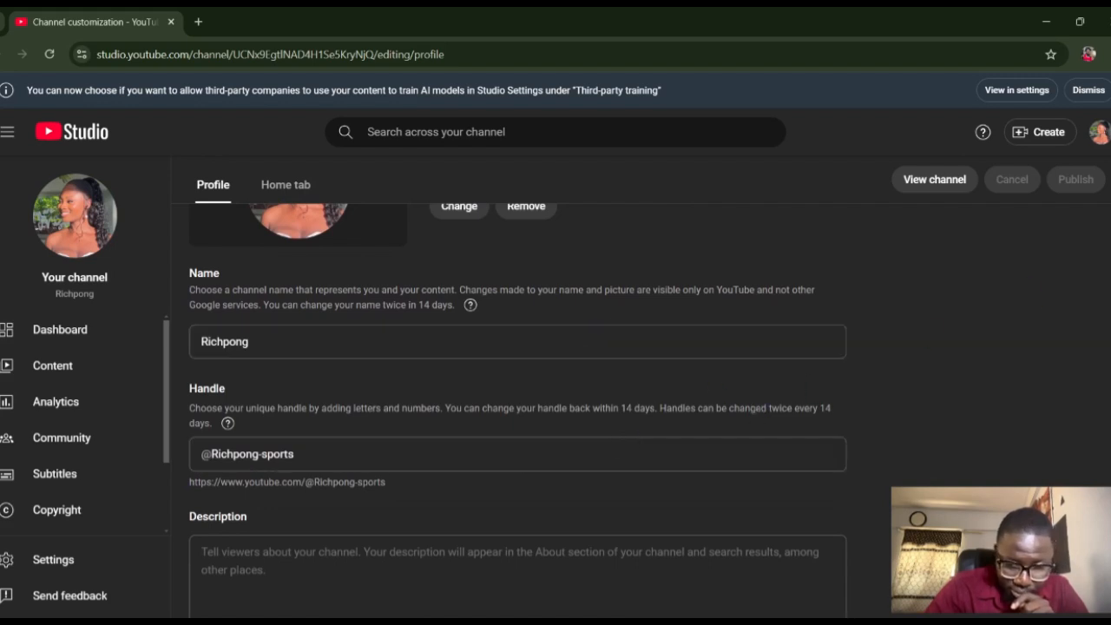
scroll(596, 439, down, 1)
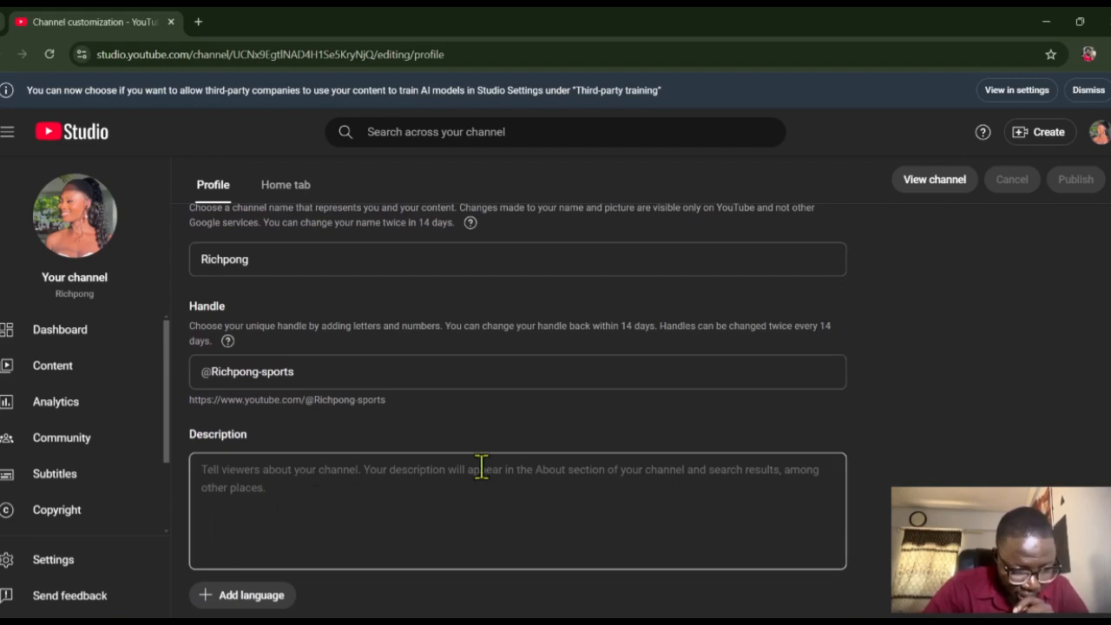
click(523, 513)
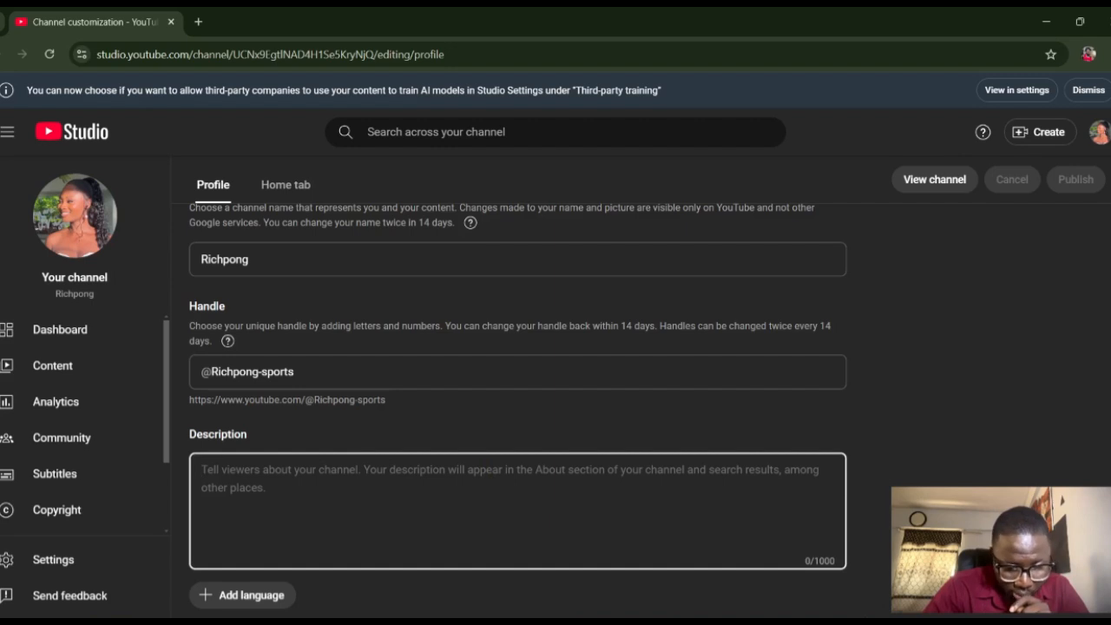
key(alt+Tab)
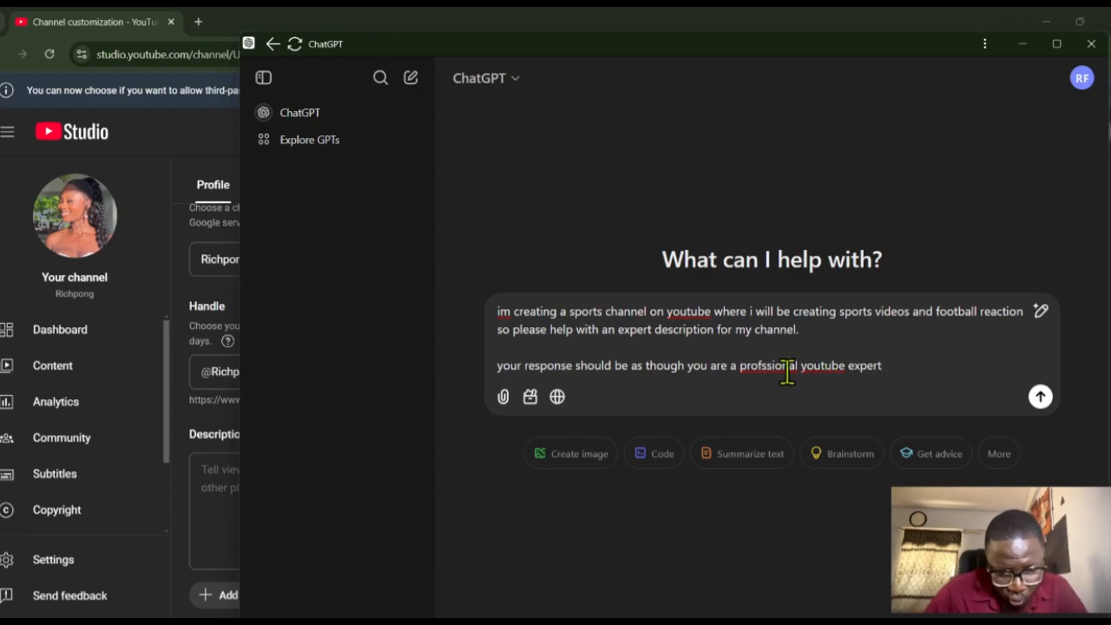
right_click(787, 369)
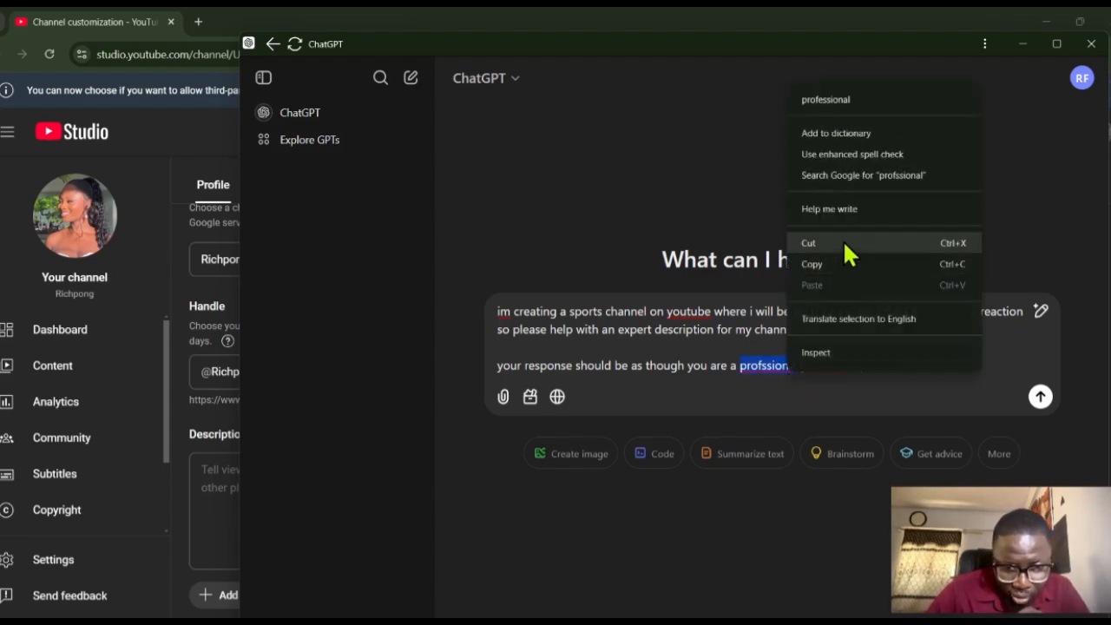
click(842, 100)
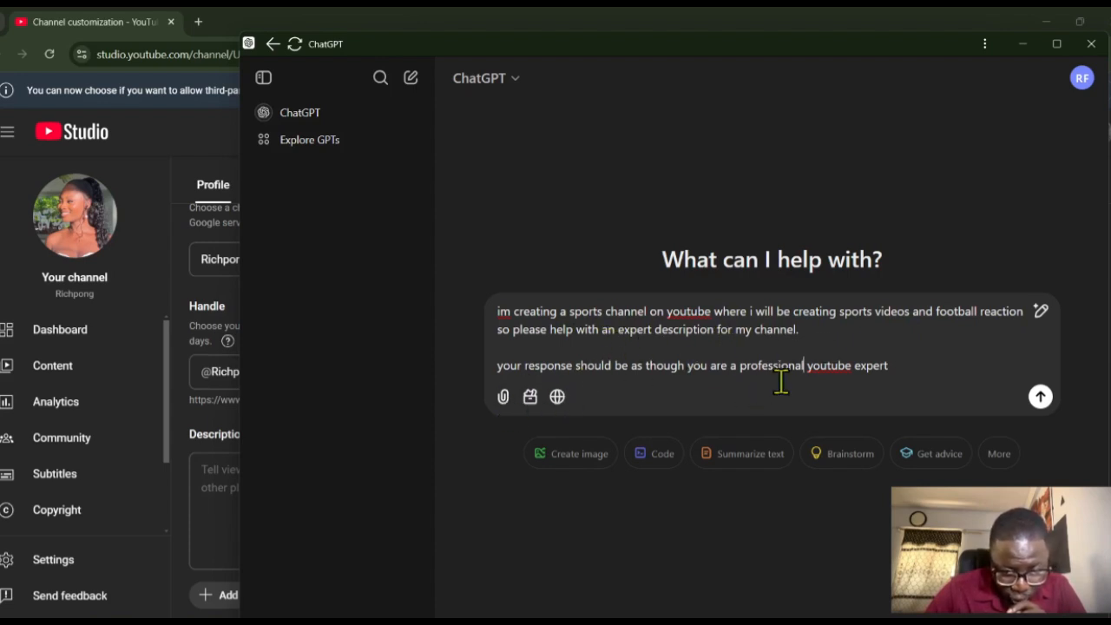
click(1042, 399)
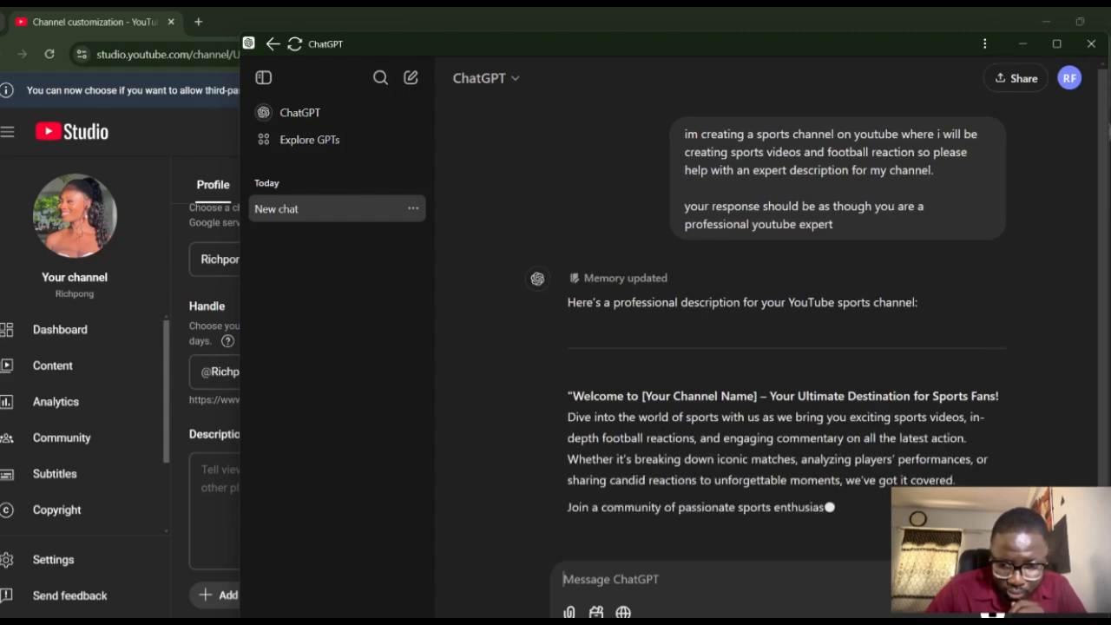
- Copy the full description text generated by ChatGPT and paste it into the channel's Description in YouTube Studio
key(alt+Tab)
scroll(556, 408, down, 1)
scroll(1040, 451, up, 1)
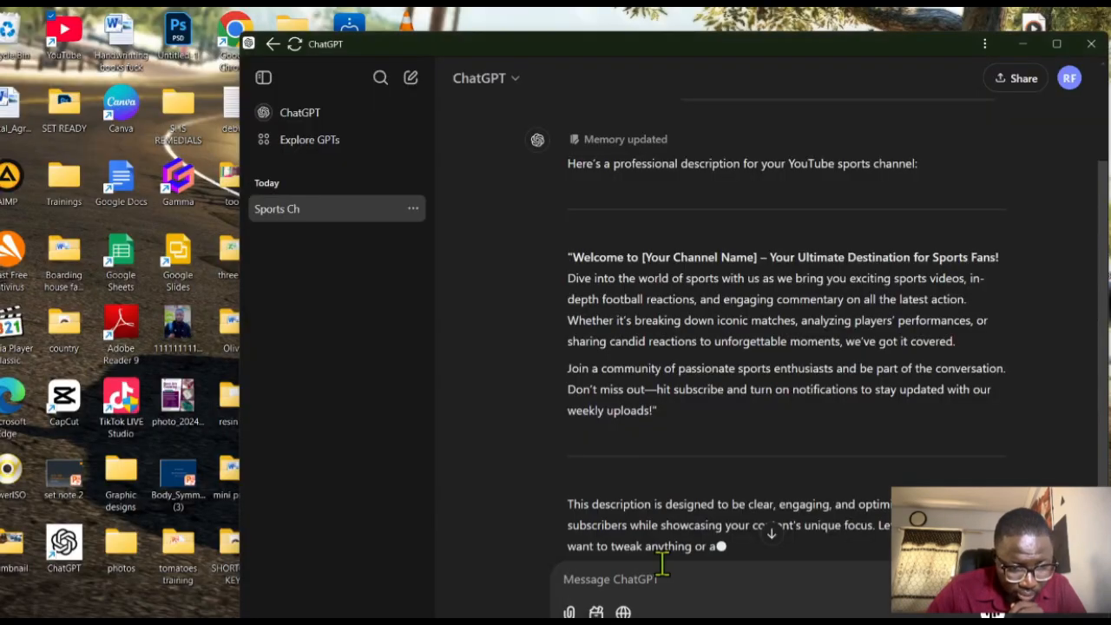
click(657, 560)
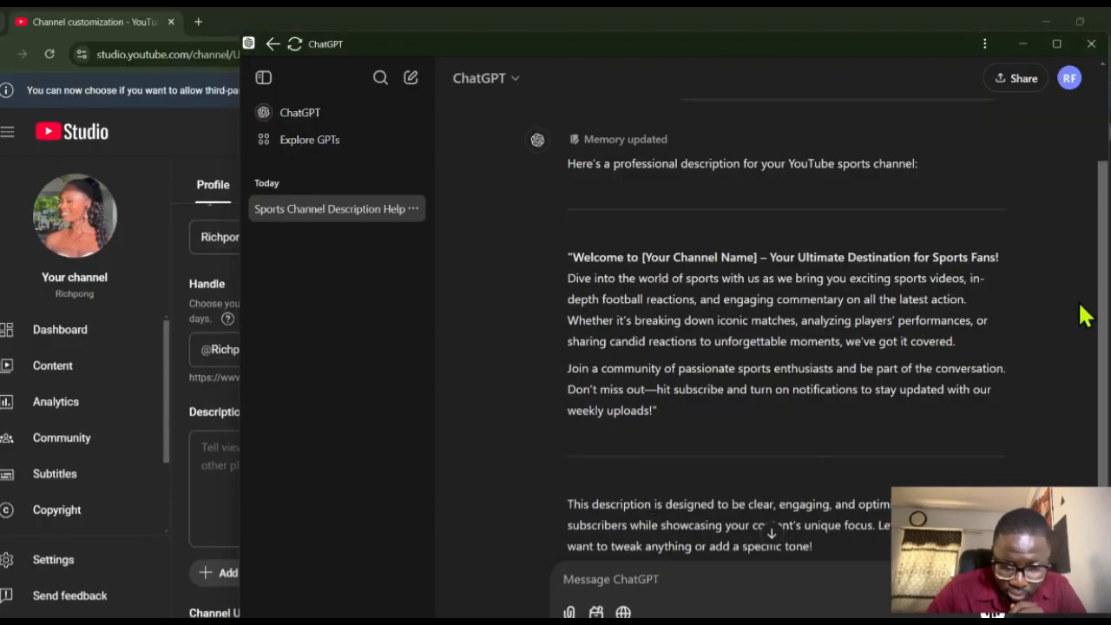
drag(1103, 300, 1108, 339)
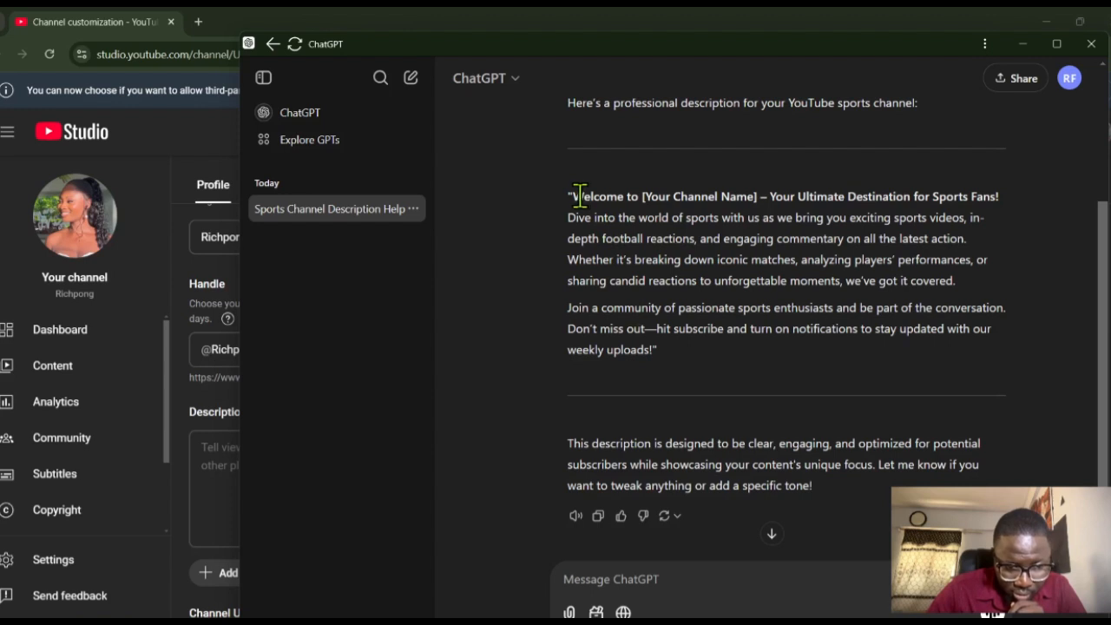
drag(573, 196, 631, 332)
key(ctrl+c)
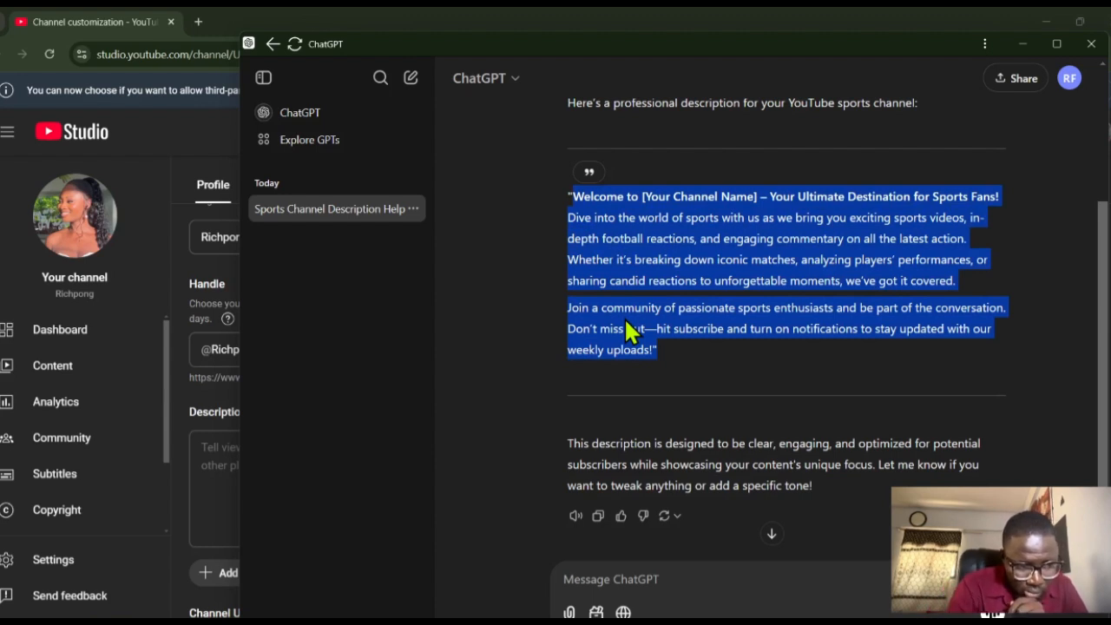
click(228, 477)
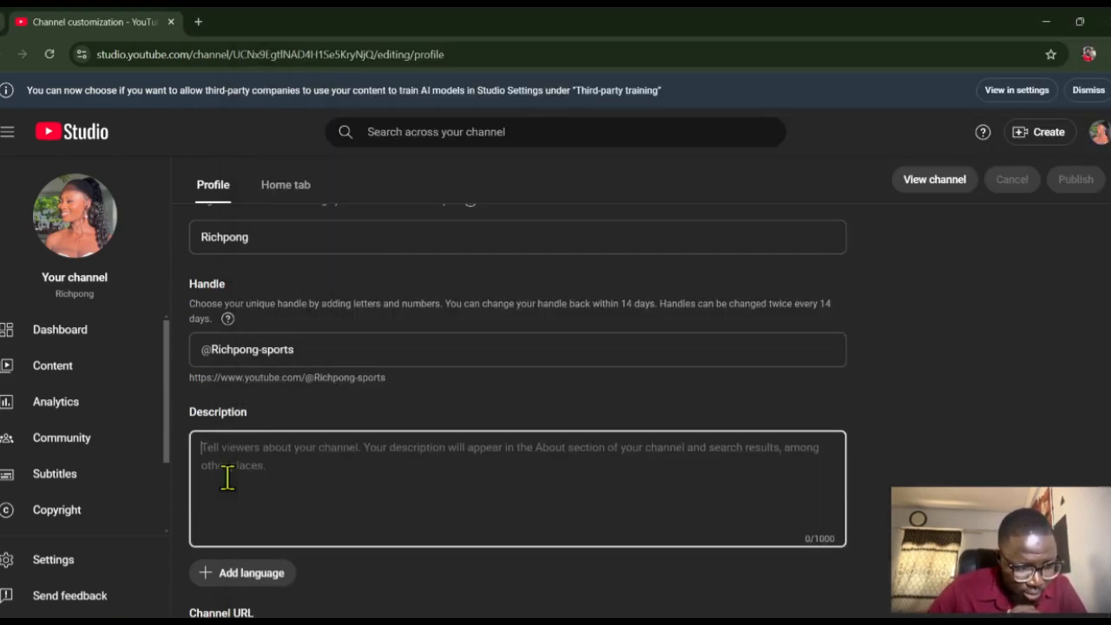
key(ctrl+v)
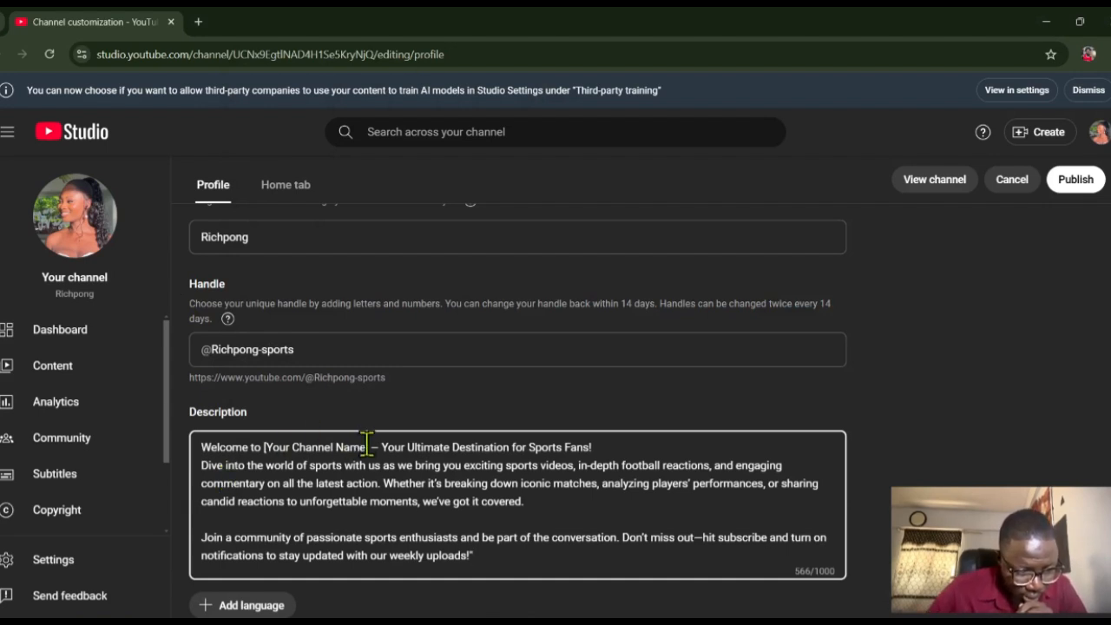
- Replace the "[Your Channel Name]" placeholder in the description's opening line with "Richpong sports"
drag(367, 444, 269, 446)
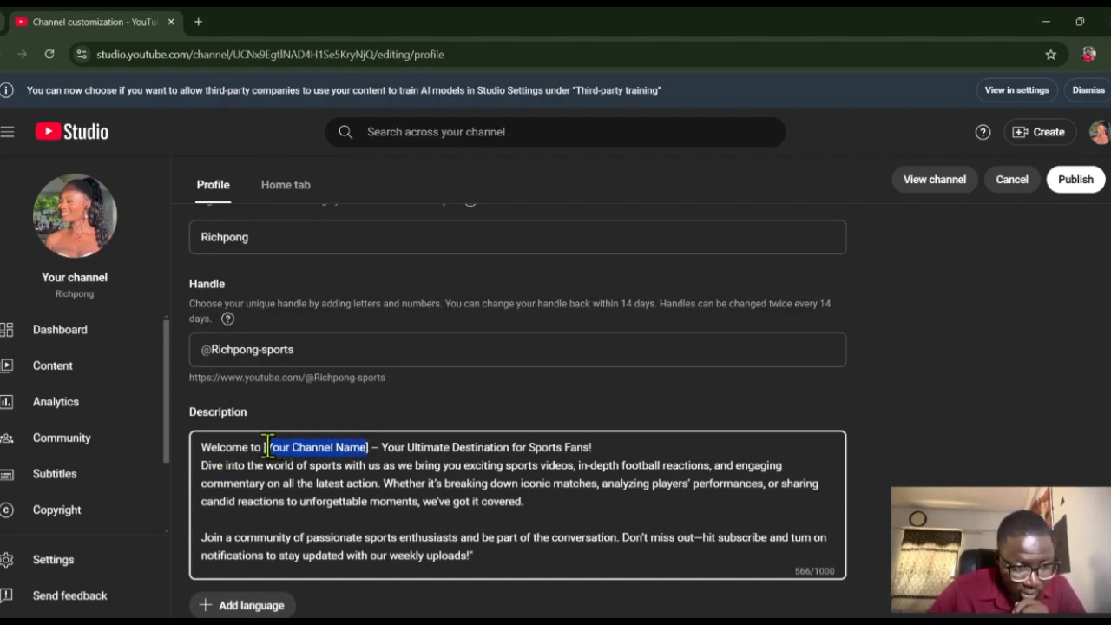
key(BackSpace)
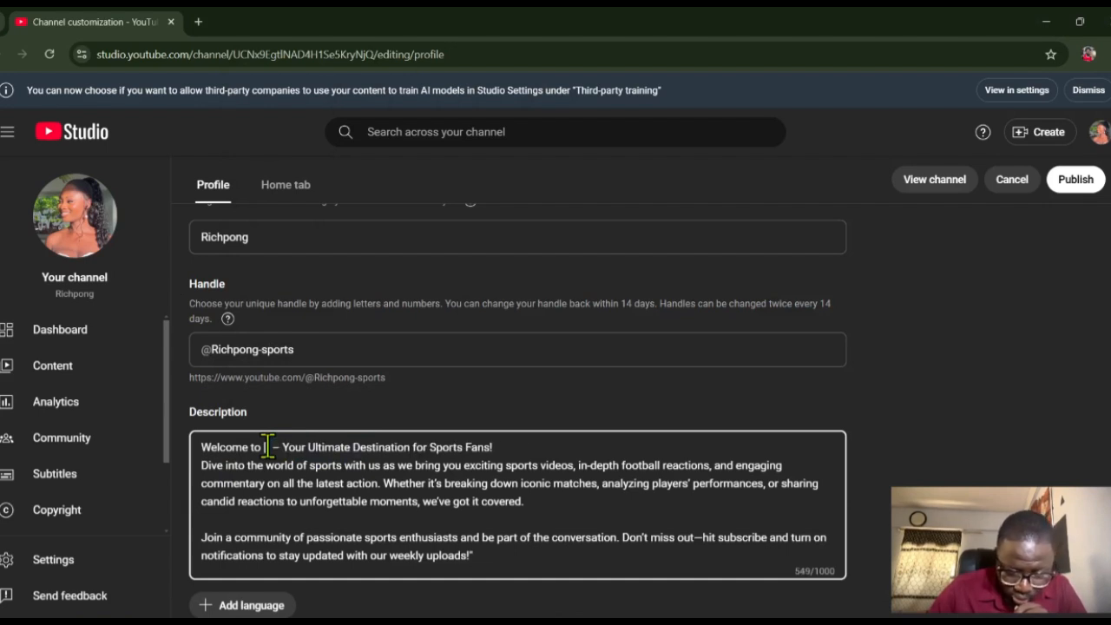
key(BackSpace)
key(BackSpace)
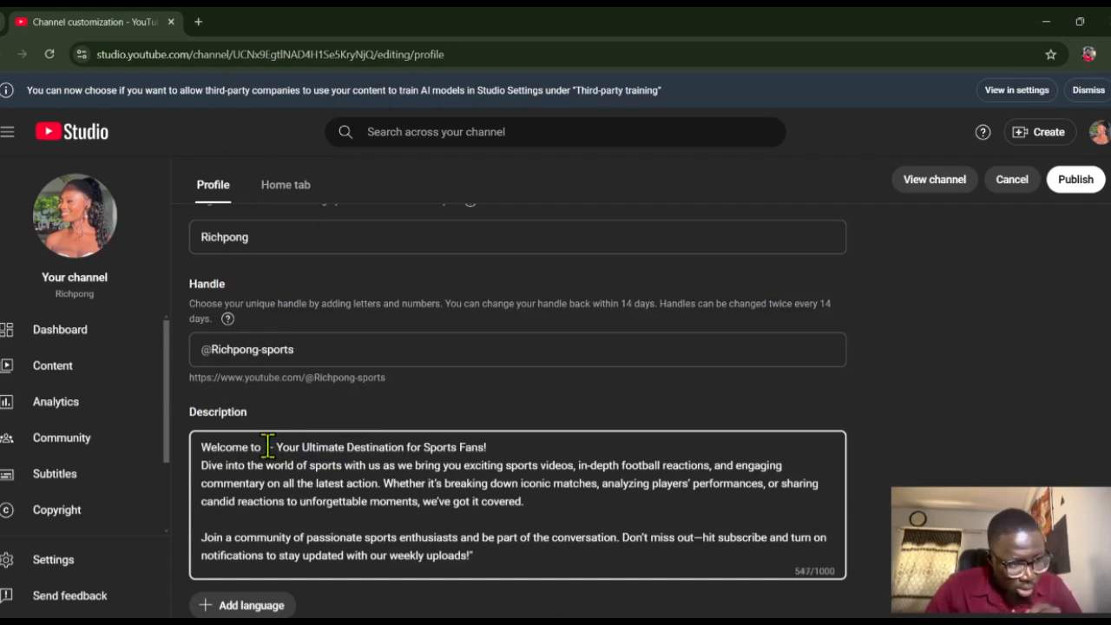
text(Ri)
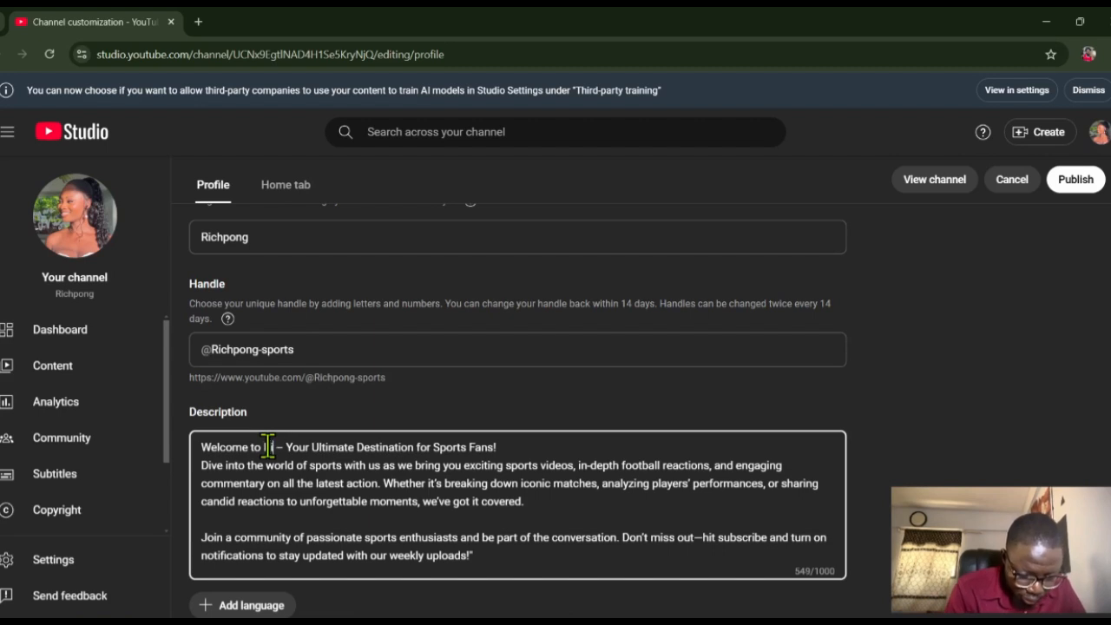
text(chpong)
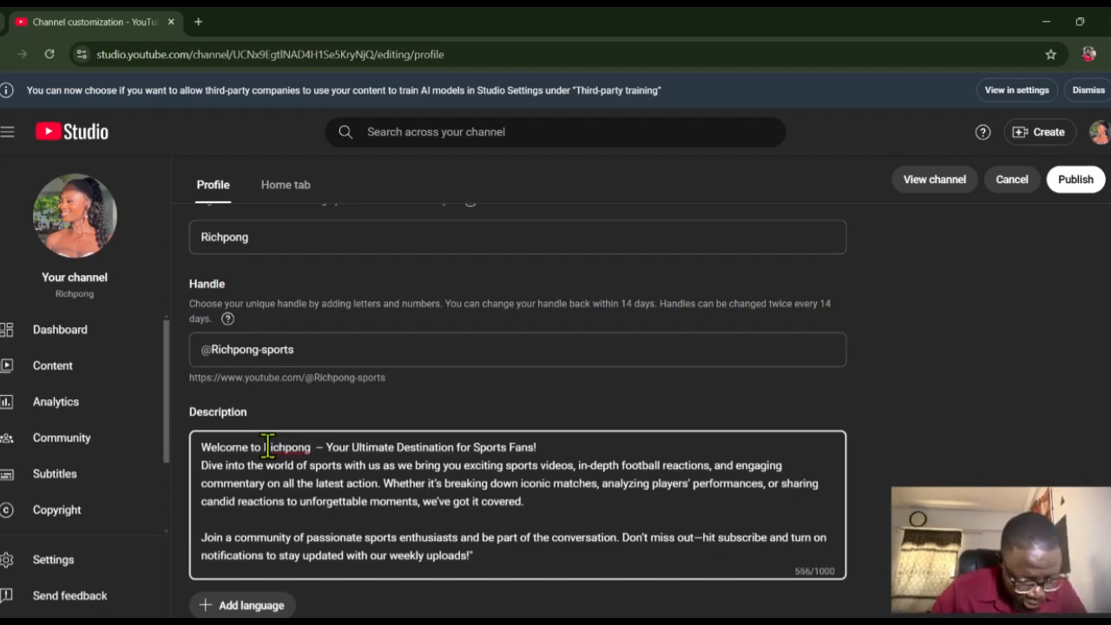
text( sports)
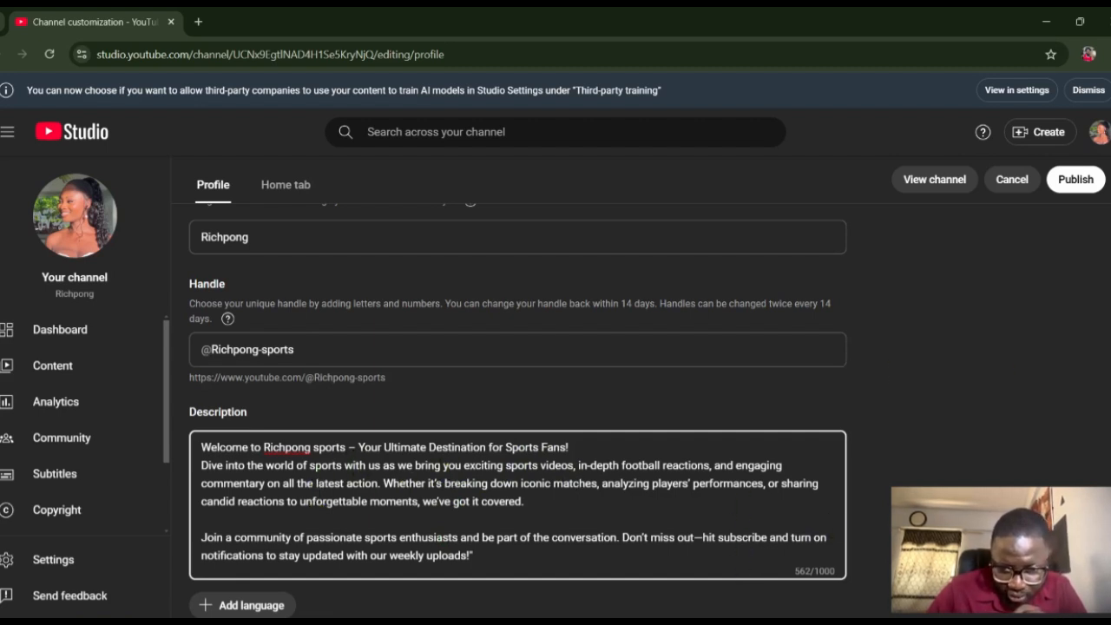
- Start adding a translated language for the channel name and description
scroll(518, 408, down, 3)
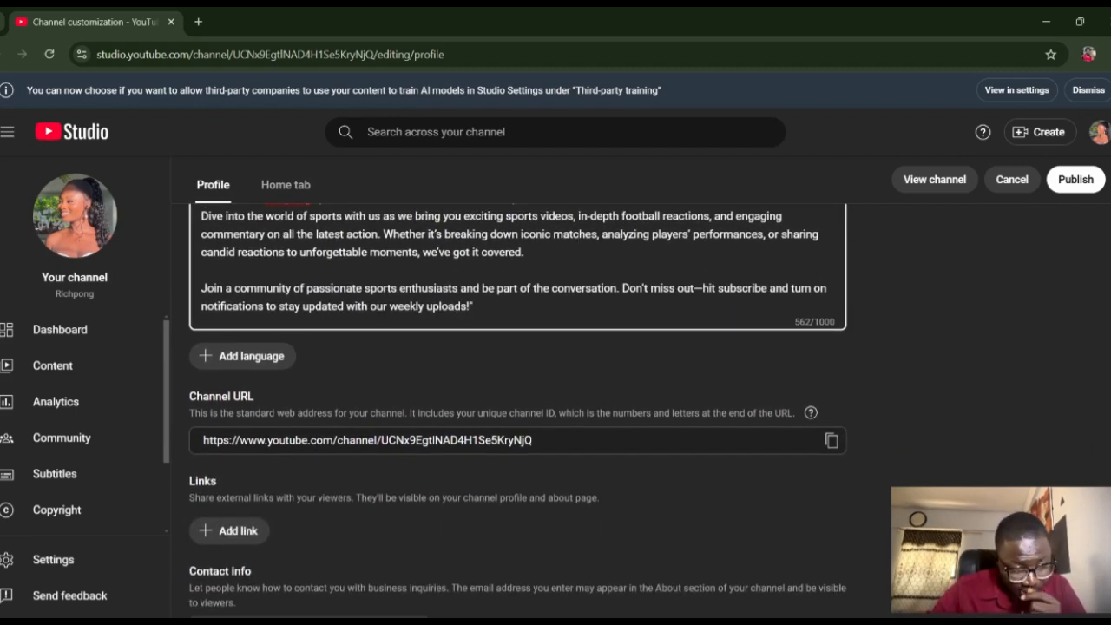
click(245, 355)
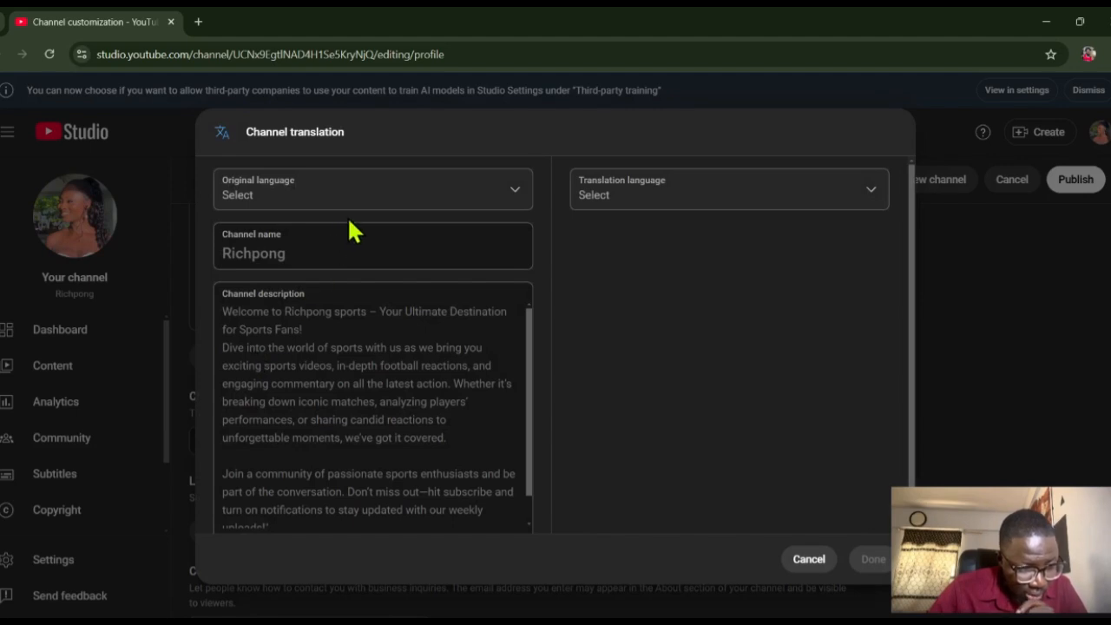
click(508, 189)
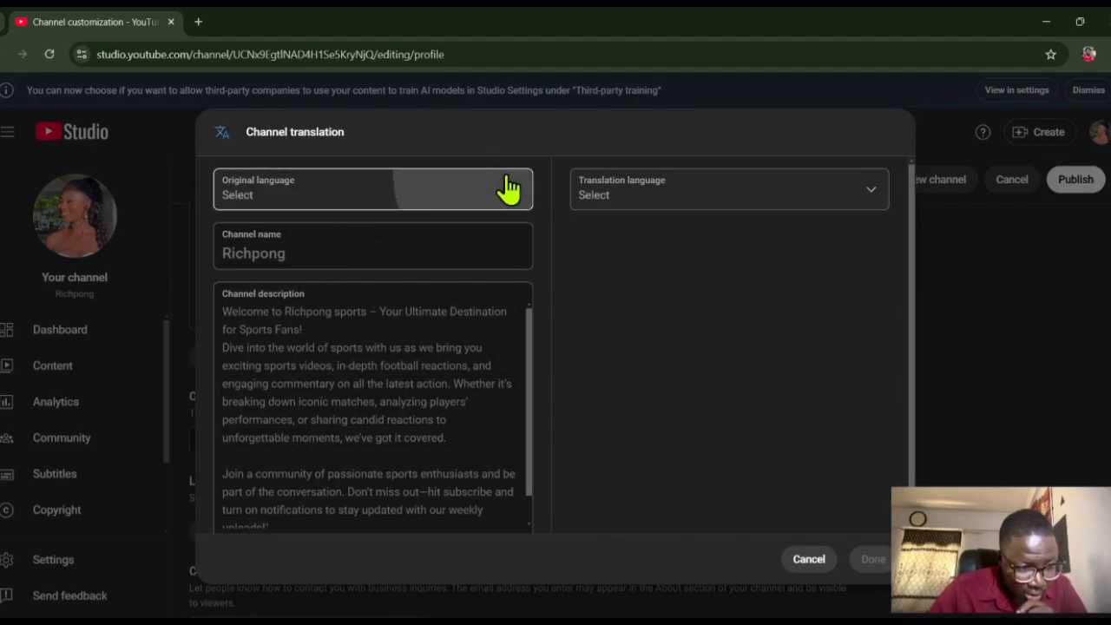
scroll(520, 193, down, 5)
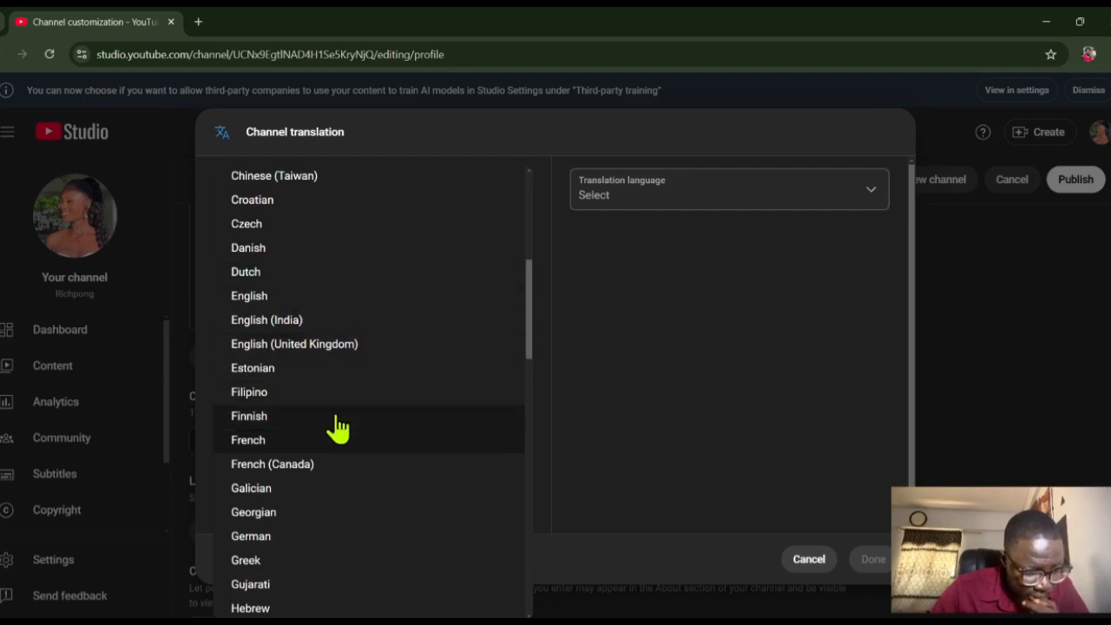
click(320, 445)
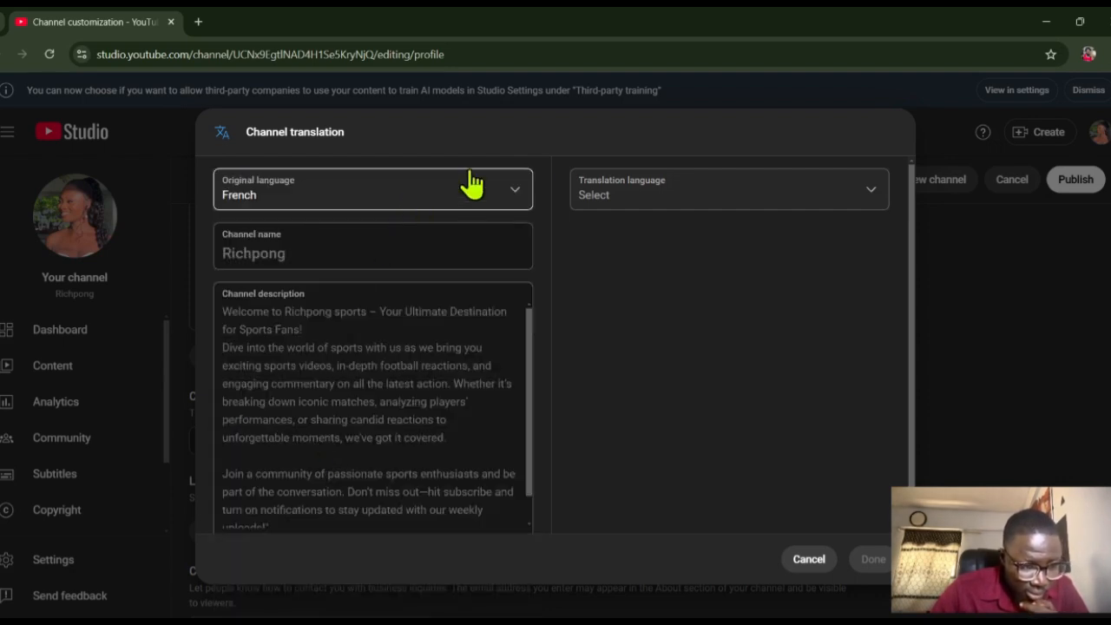
click(739, 199)
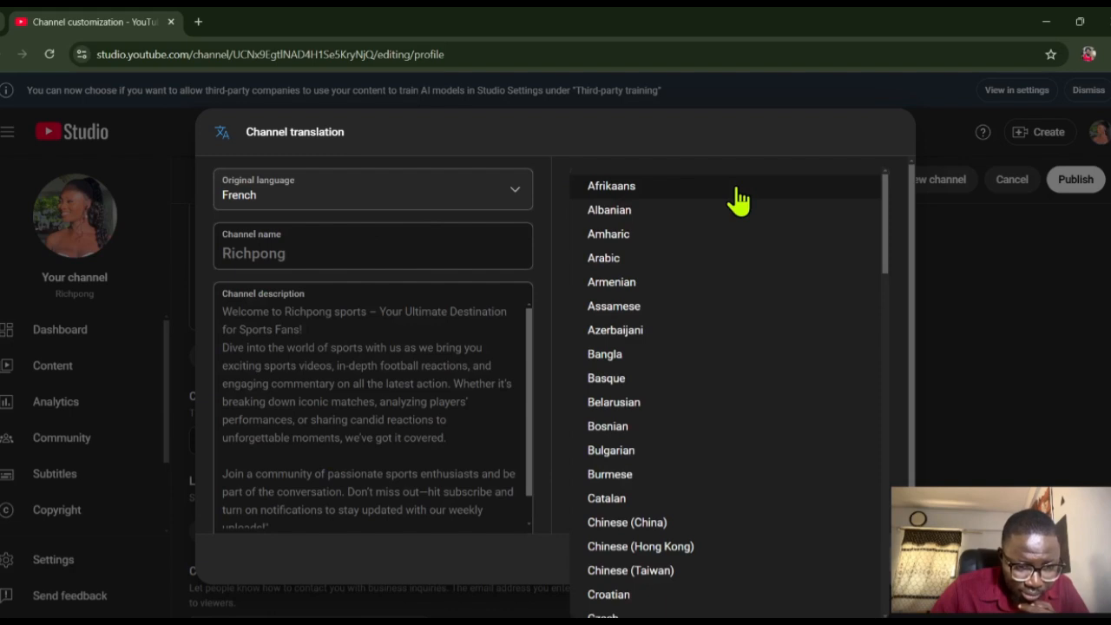
click(428, 189)
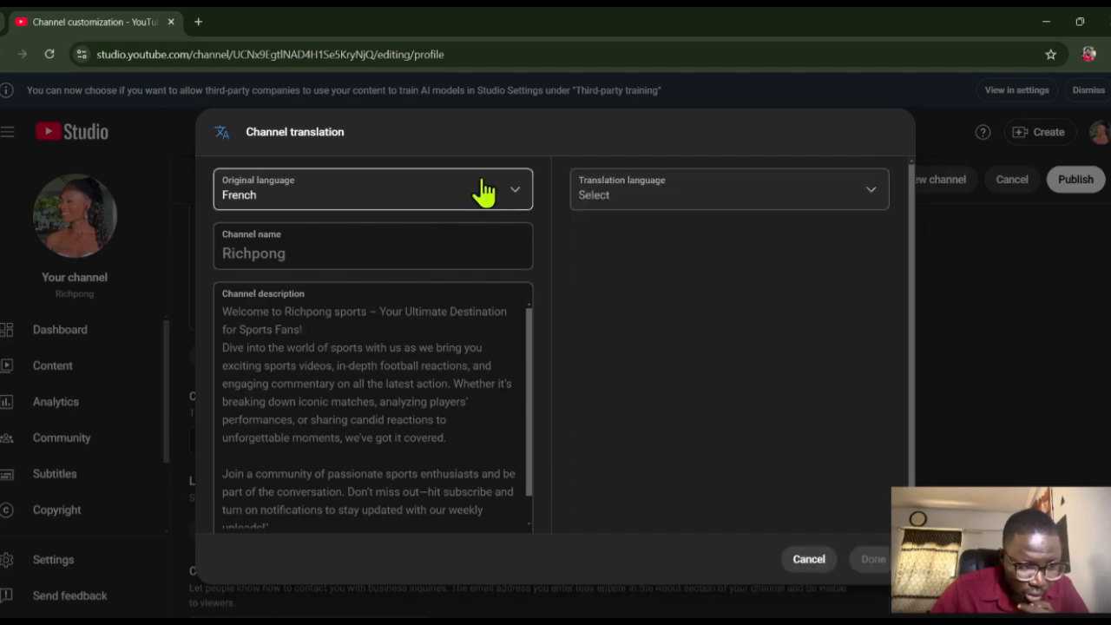
- Set the channel translation's original language to English and its translation language to French
click(509, 192)
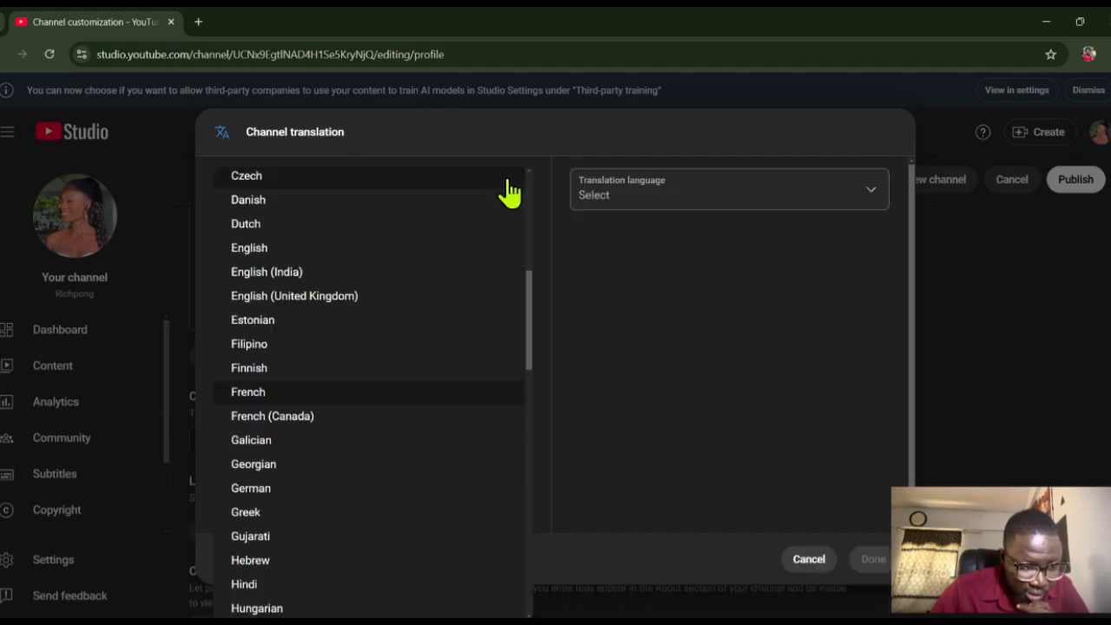
click(384, 249)
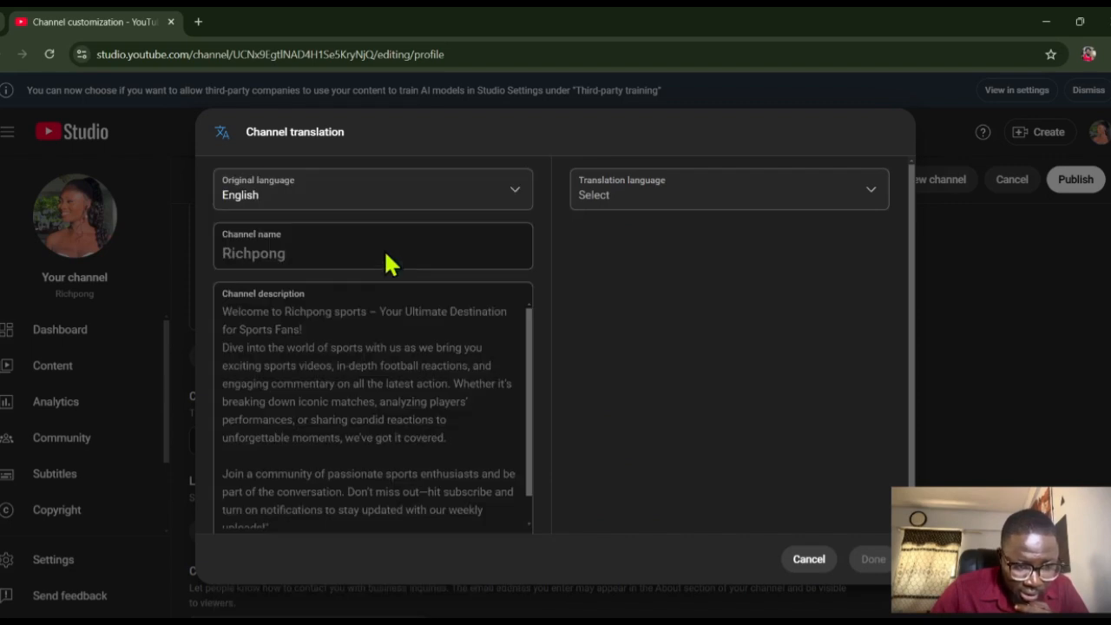
click(879, 193)
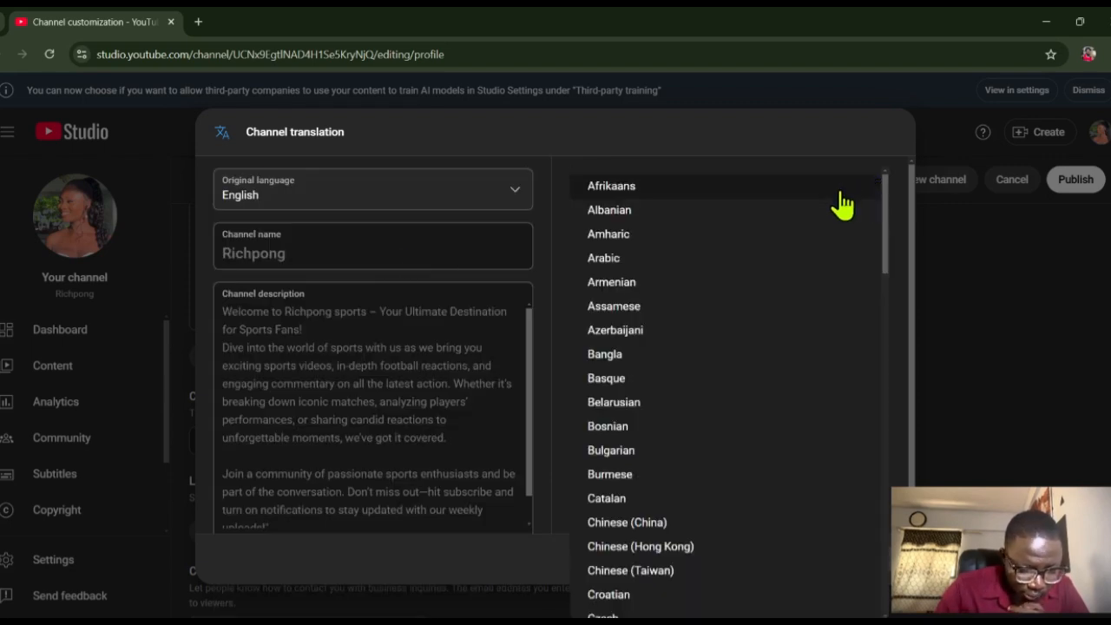
scroll(843, 205, down, 5)
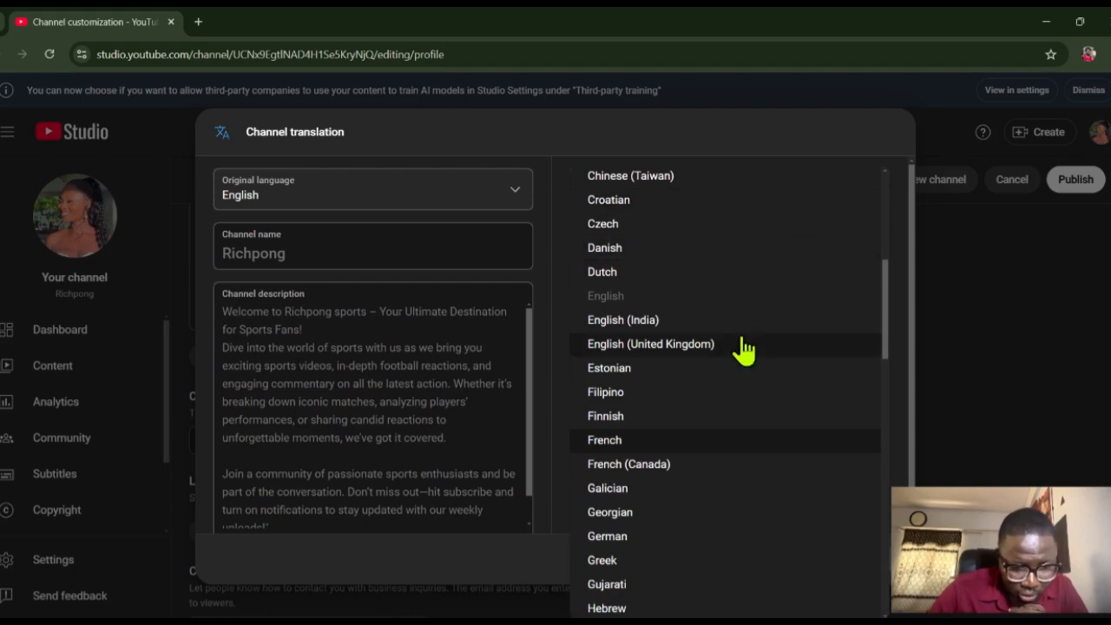
click(672, 446)
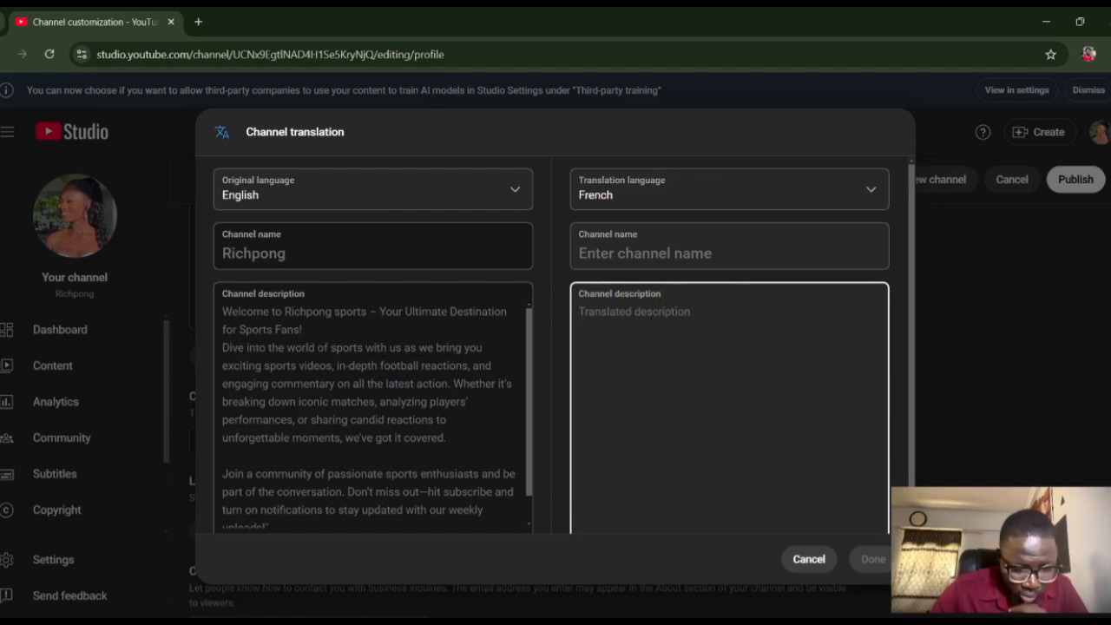
- Switch to ChatGPT and send the prompt "translate this to french" followed by the copied English channel description
click(634, 595)
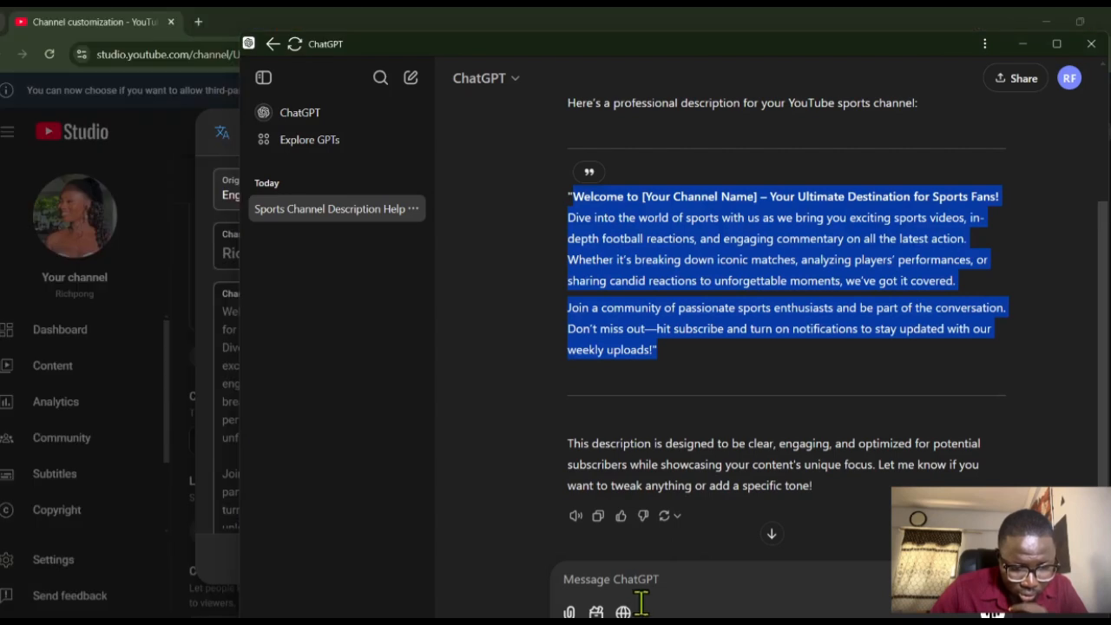
click(640, 587)
text(tr)
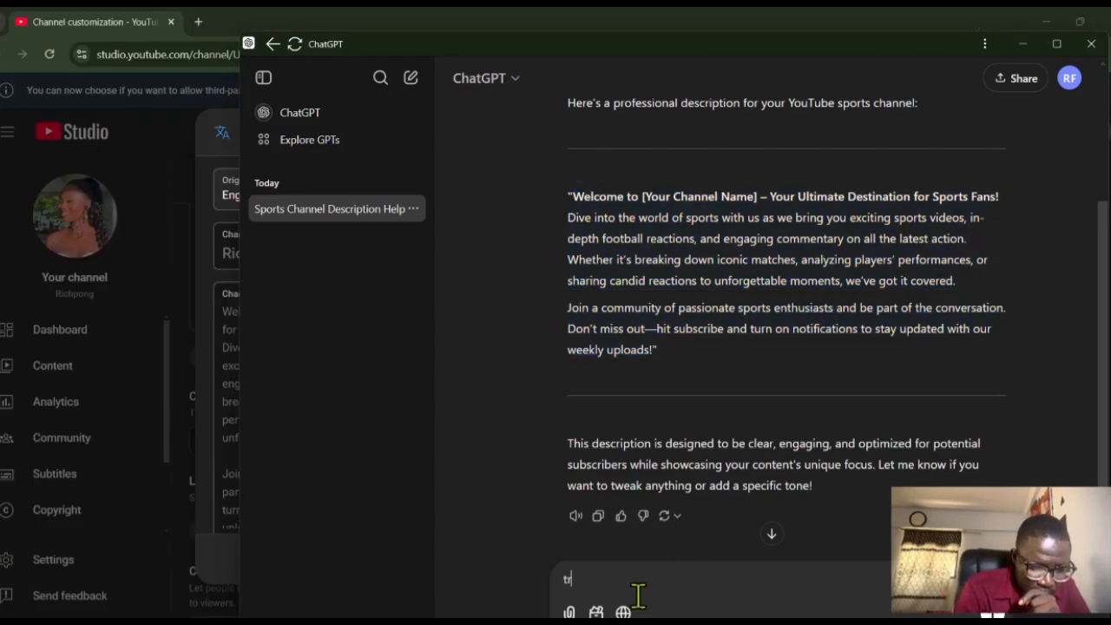
text(ansl)
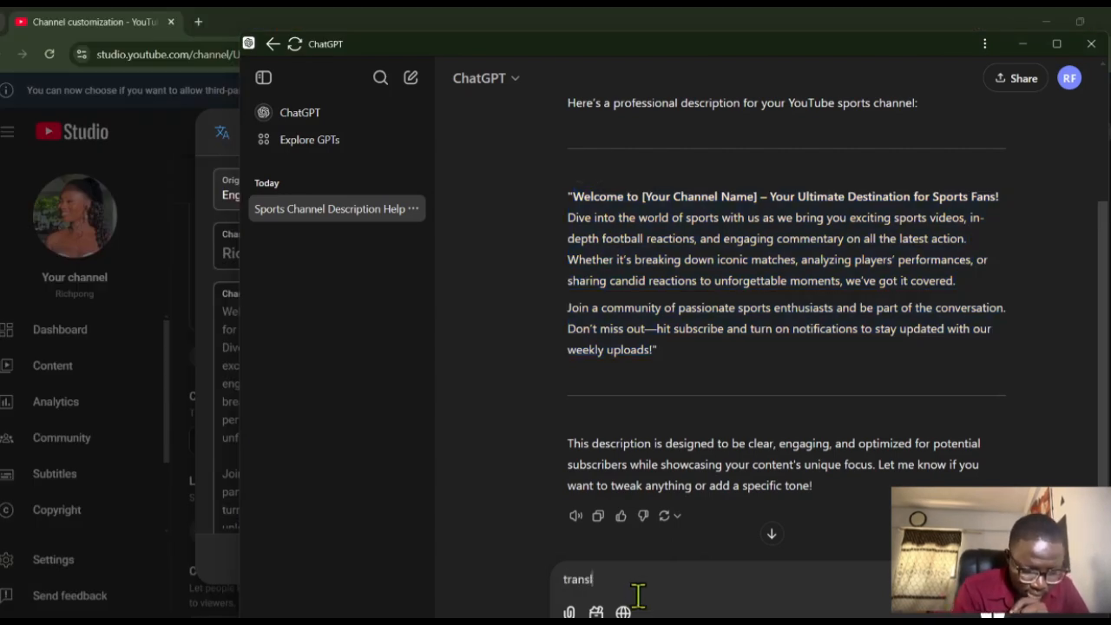
text(ate )
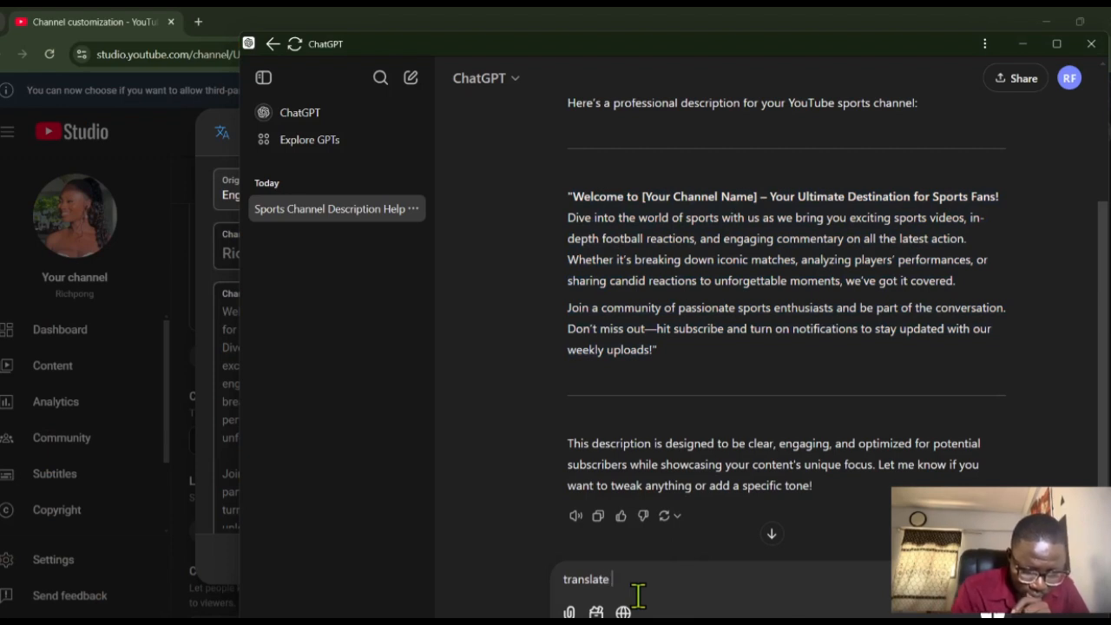
text(this t)
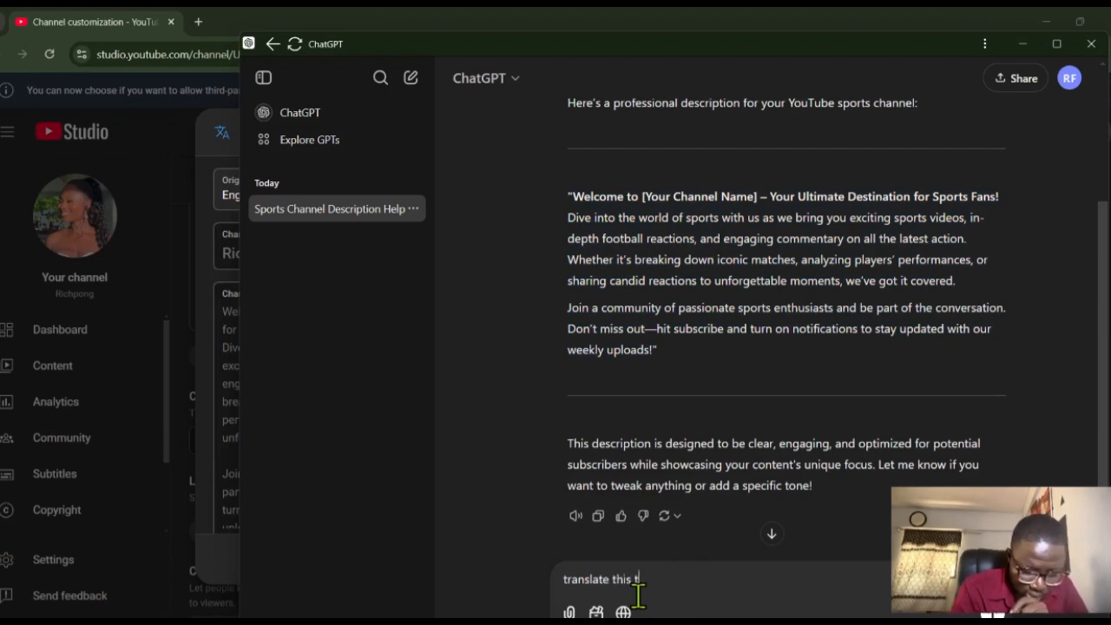
text(o french)
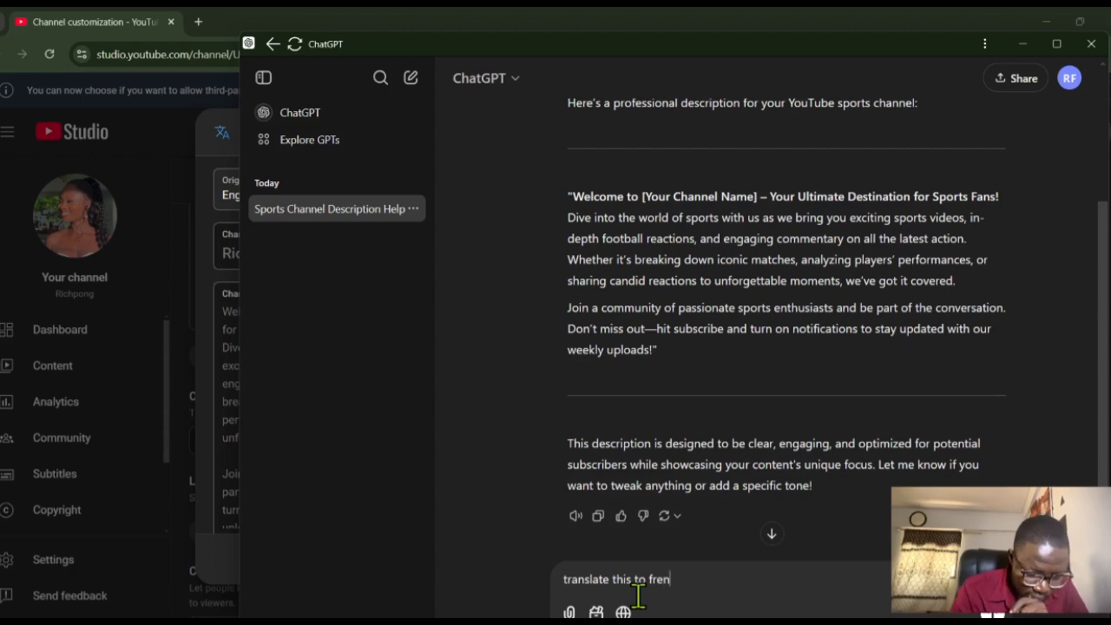
key(shift+Return)
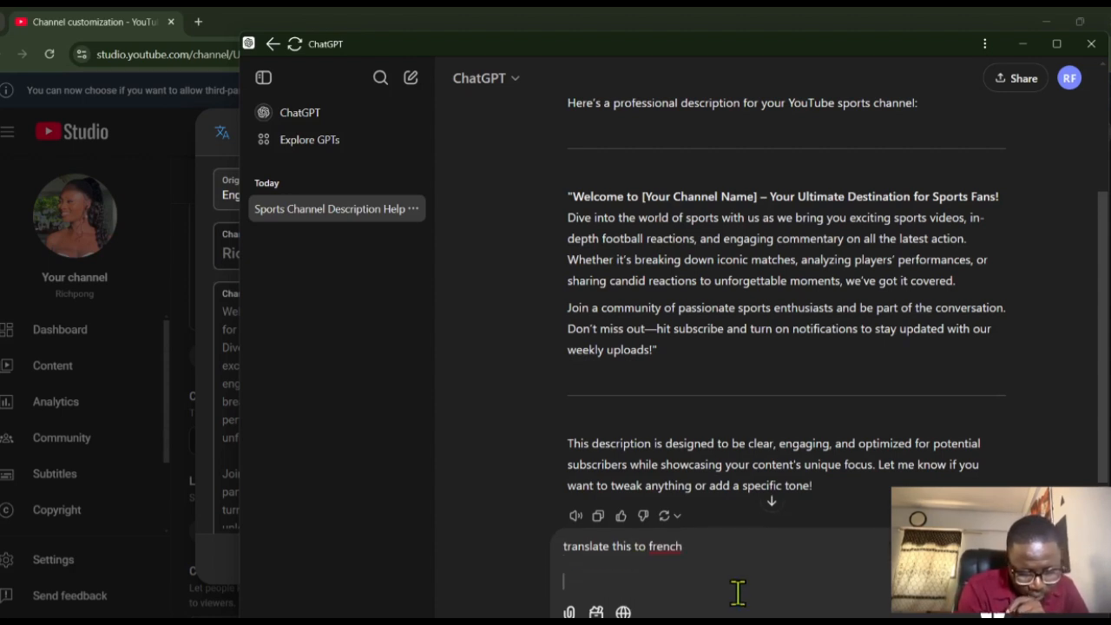
key(ctrl+v)
key(Return)
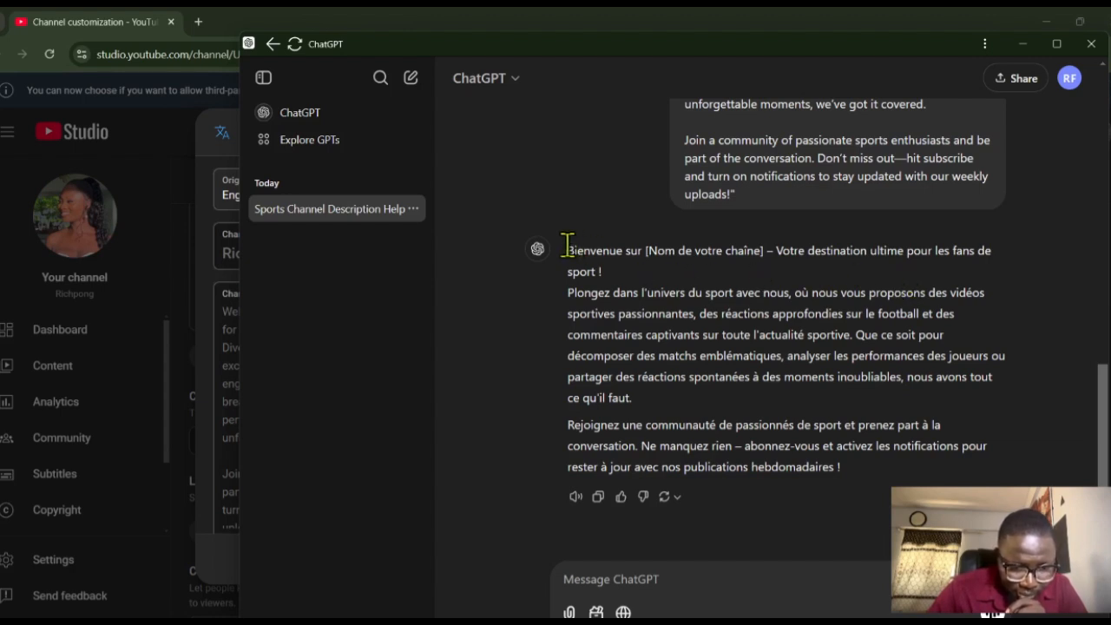
drag(568, 250, 875, 488)
key(ctrl+c)
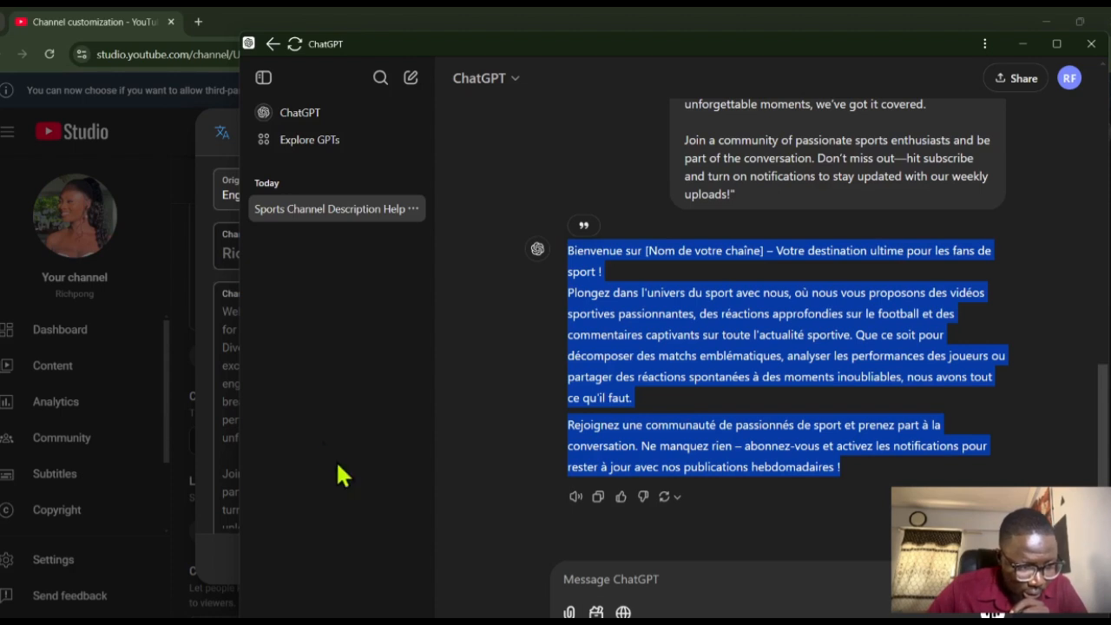
click(218, 390)
click(640, 347)
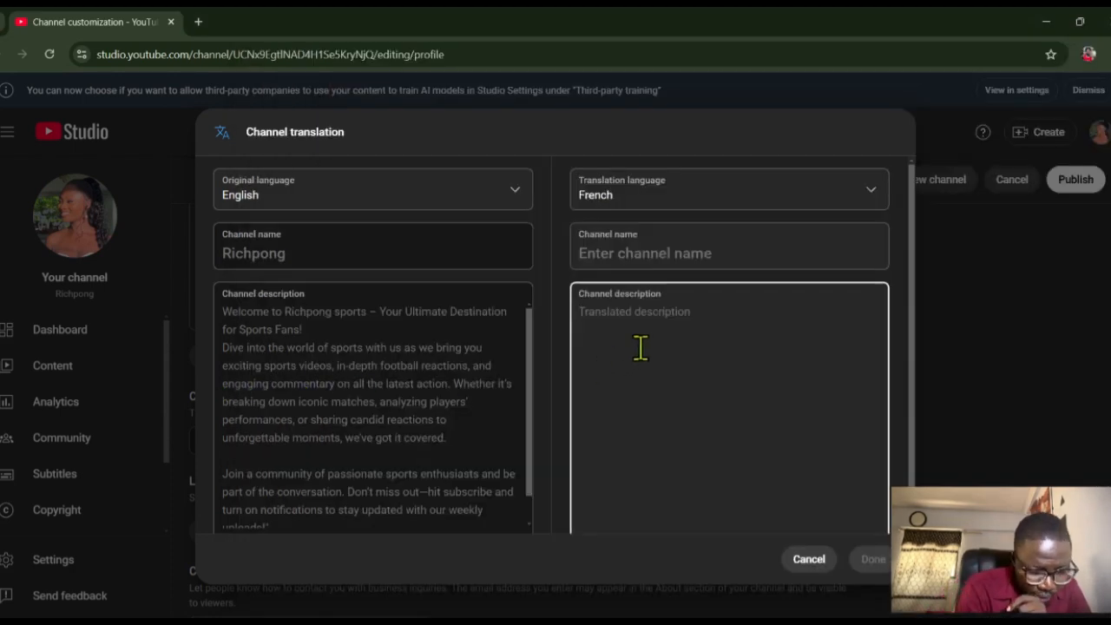
key(ctrl+v)
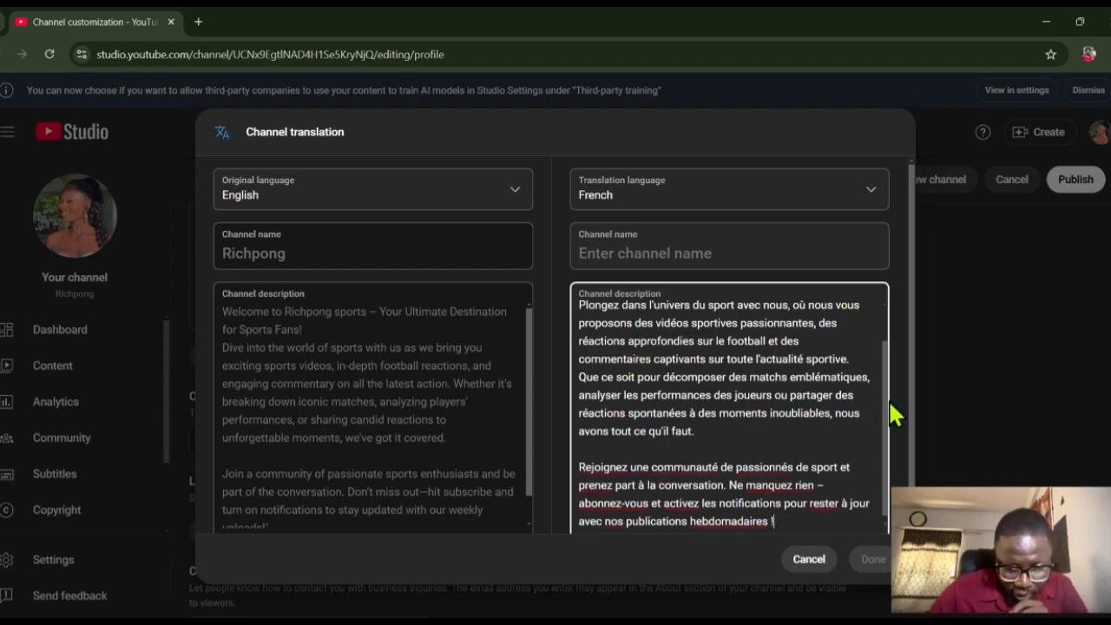
- Replace the "[Nom de votre chaîne]" placeholder in the French description's opening line with "Richpong sports"
scroll(875, 347, up, 2)
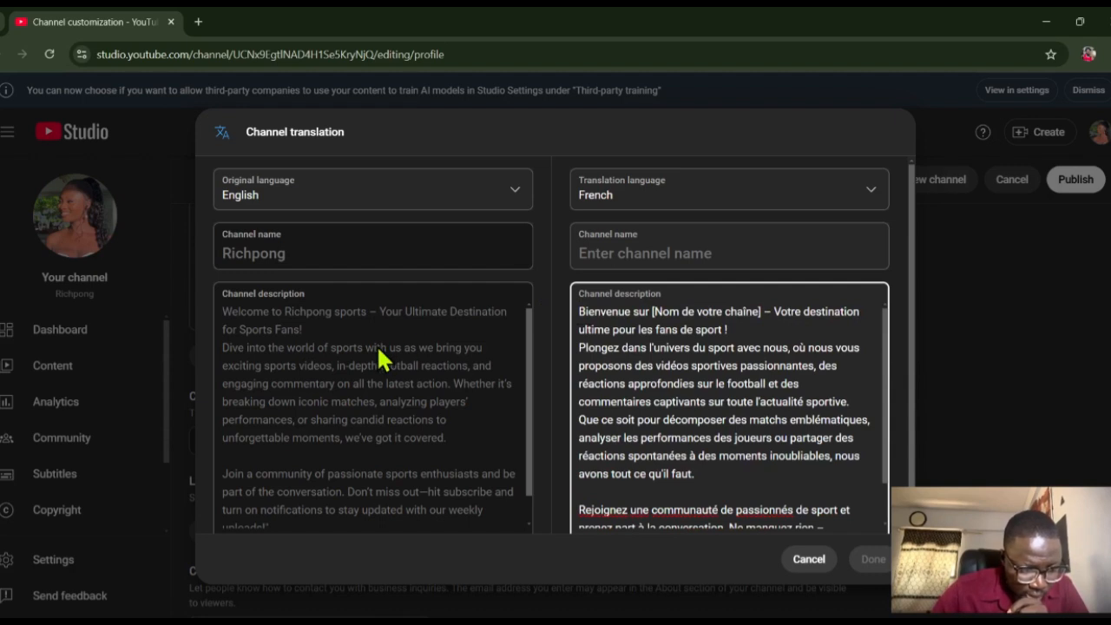
click(760, 313)
key(BackSpace)
key(BackSpace)
key(BackSpace)
key(BackSpace)
key(BackSpace)
key(BackSpace)
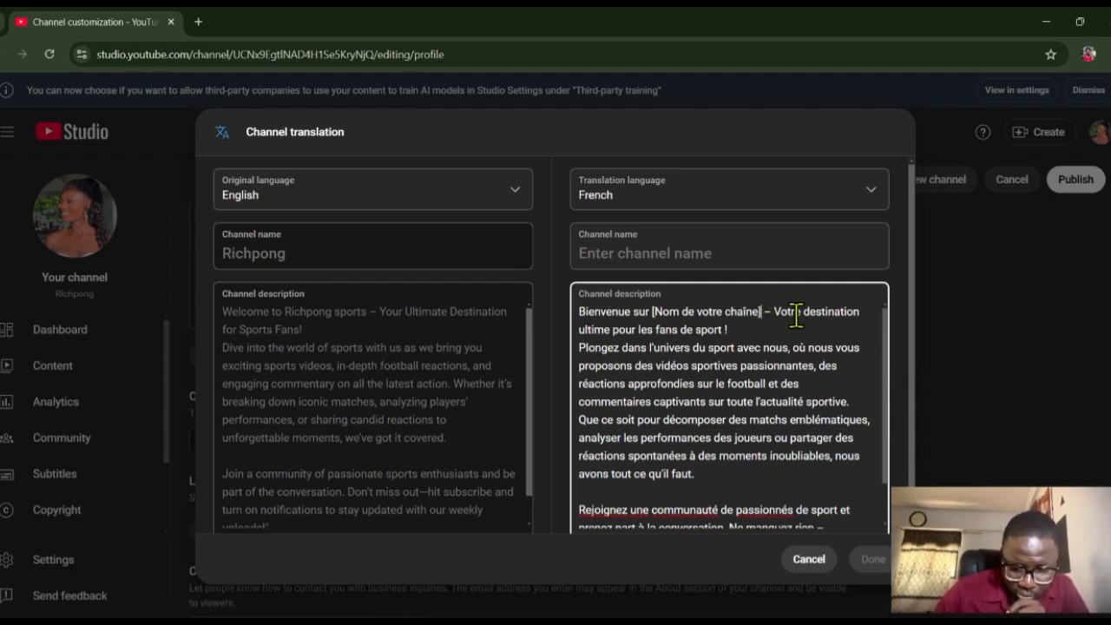
key(BackSpace)
key(BackSpace)
key(BackSpace)
key(BackSpace)
key(BackSpace)
key(BackSpace)
key(BackSpace)
key(BackSpace)
key(BackSpace)
key(BackSpace)
key(BackSpace)
key(BackSpace)
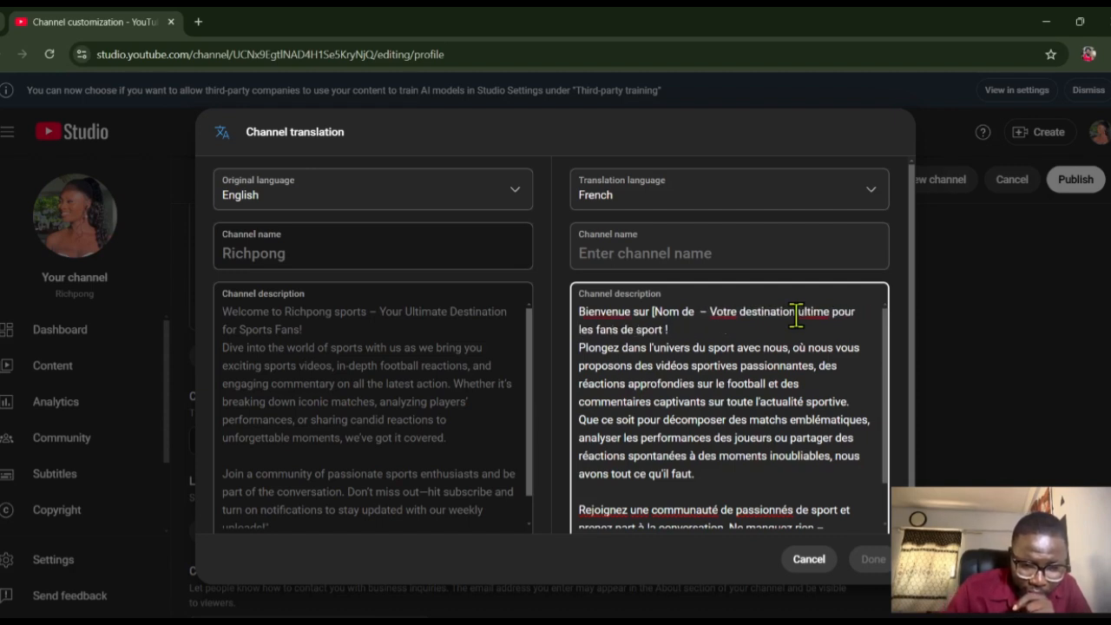
key(BackSpace)
key(BackSpace)
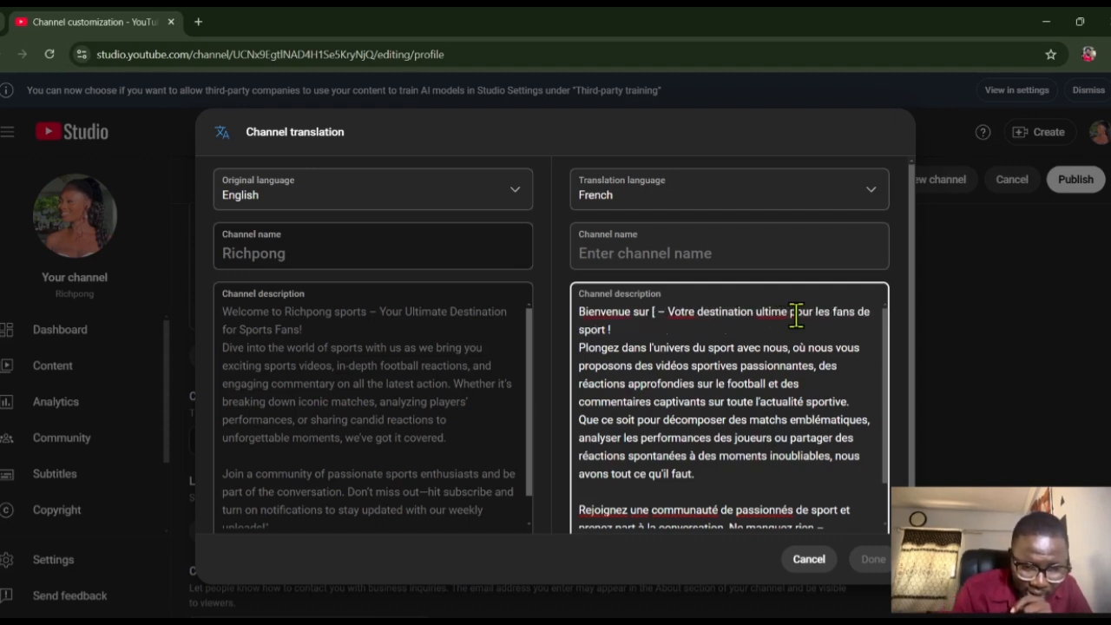
key(BackSpace)
text(Rich)
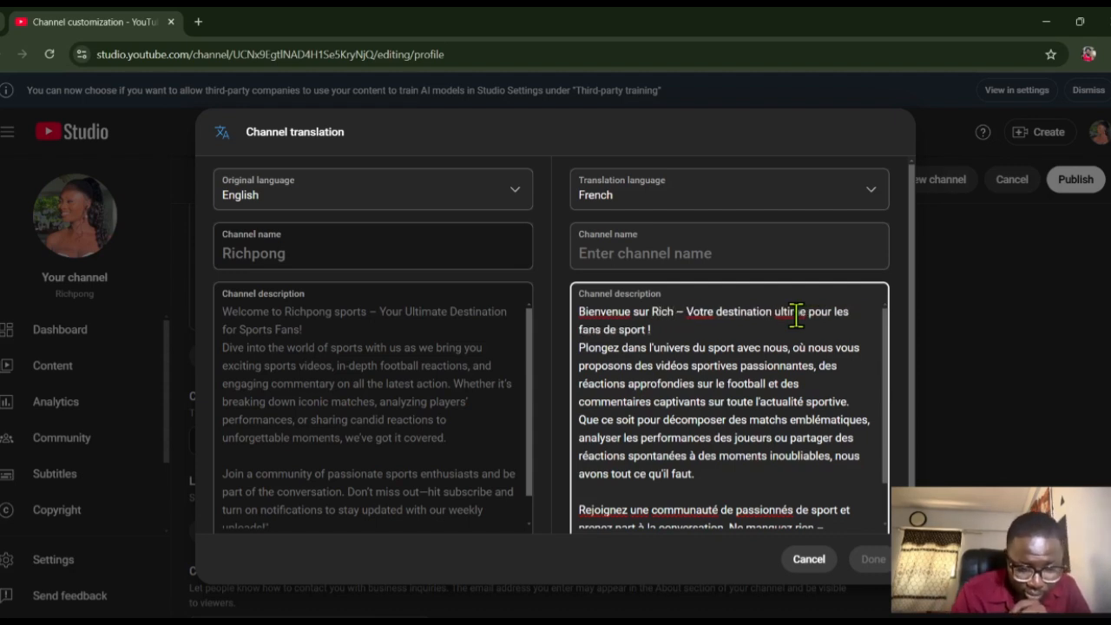
text(pon)
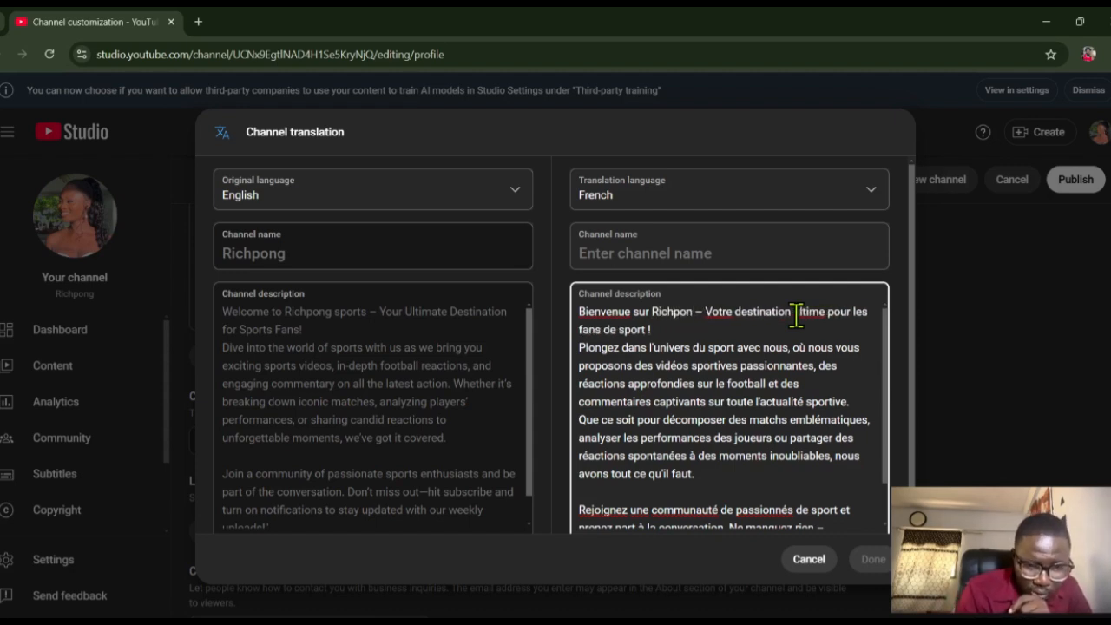
text(g)
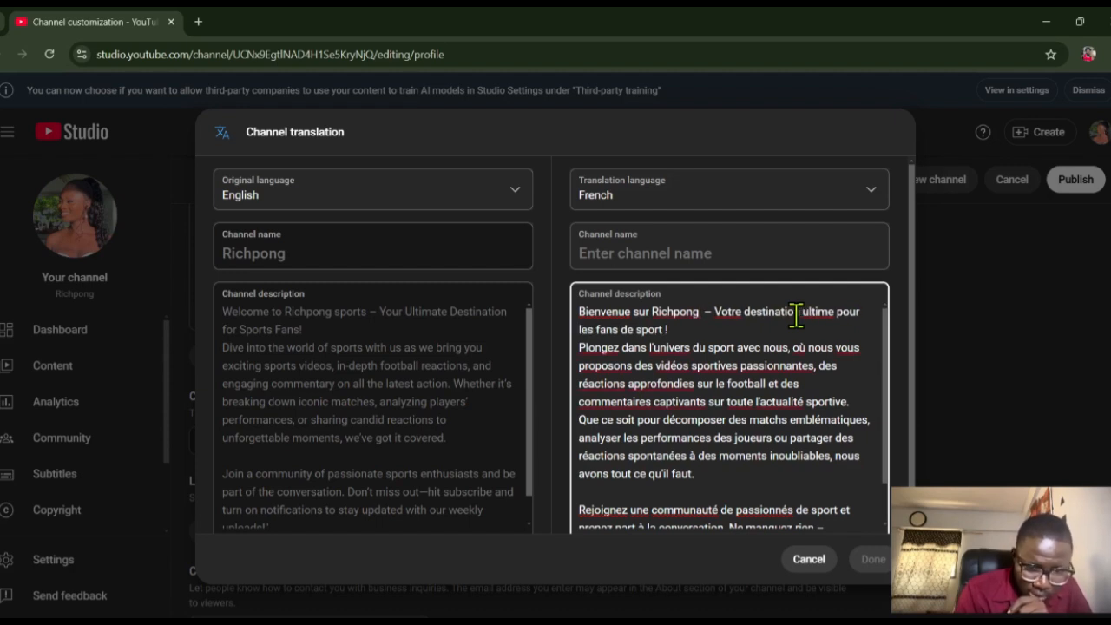
text( sport)
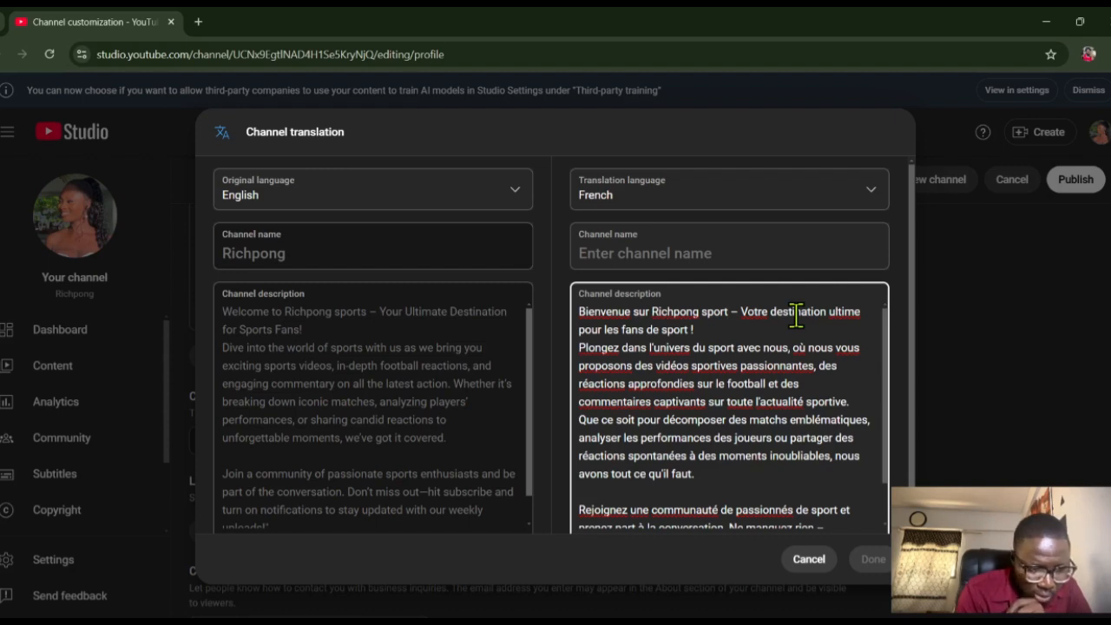
text(s)
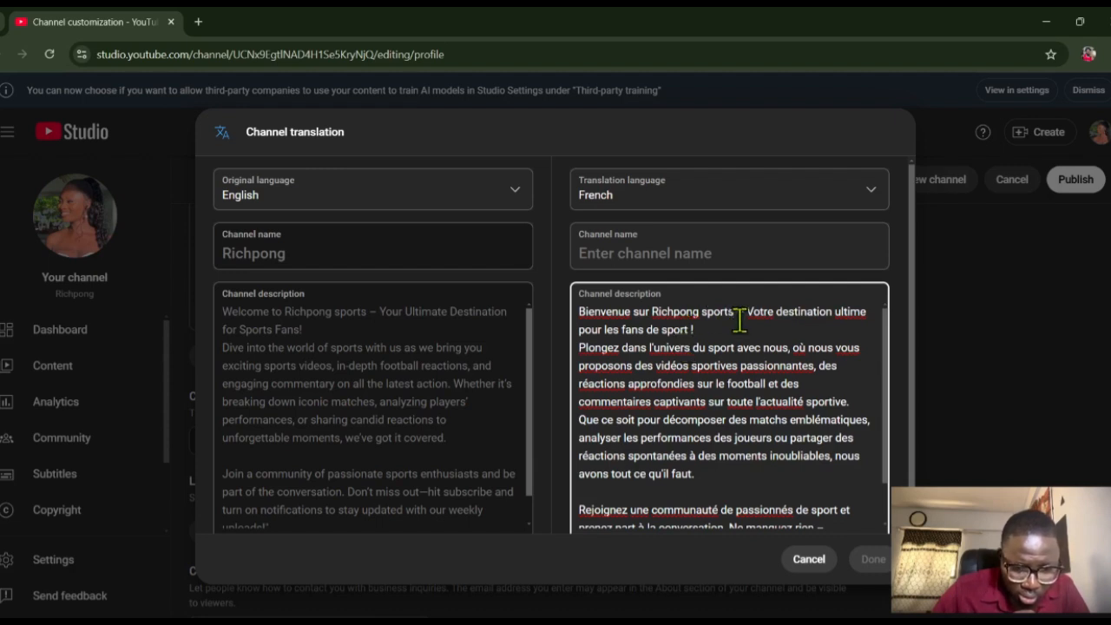
- Copy "Richpong sports" from the French description into the French channel name and save the channel translation
drag(734, 315, 653, 311)
key(ctrl+c)
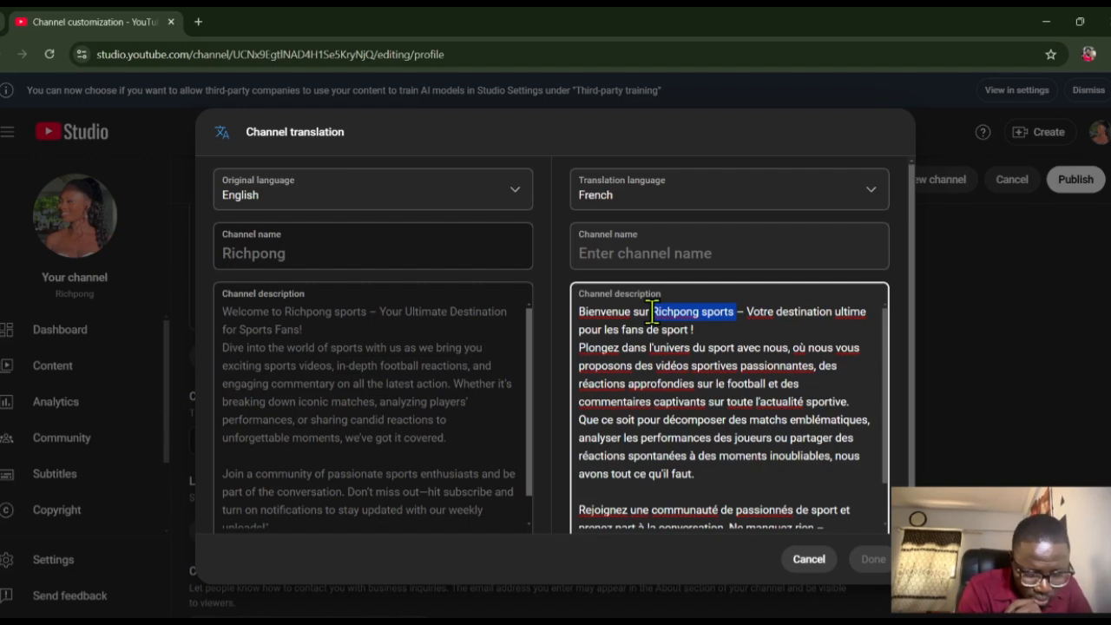
click(651, 253)
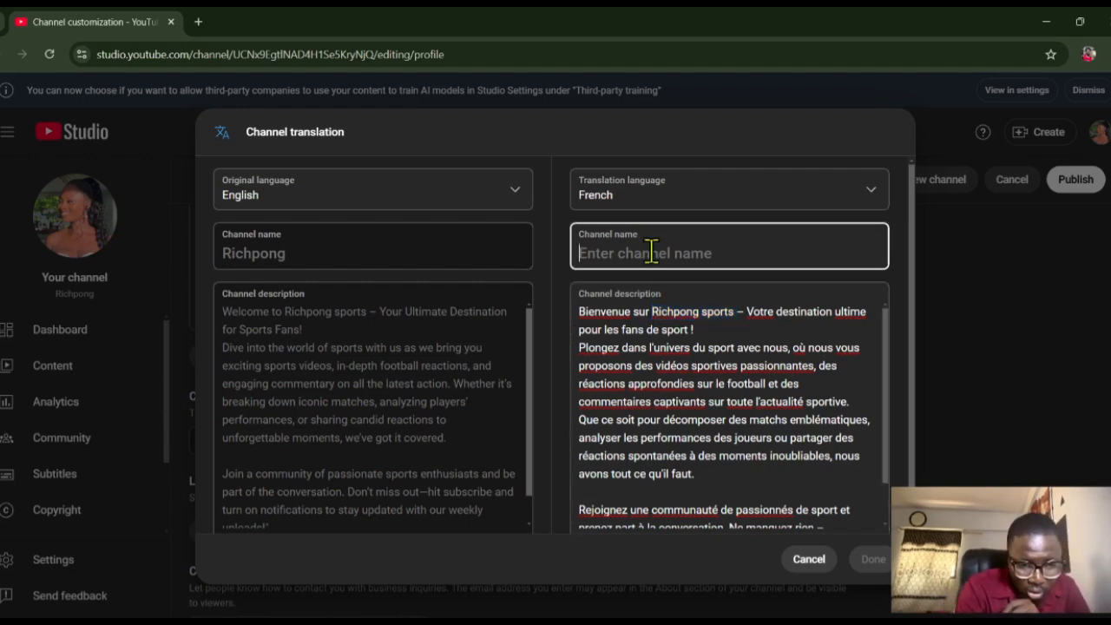
key(ctrl+v)
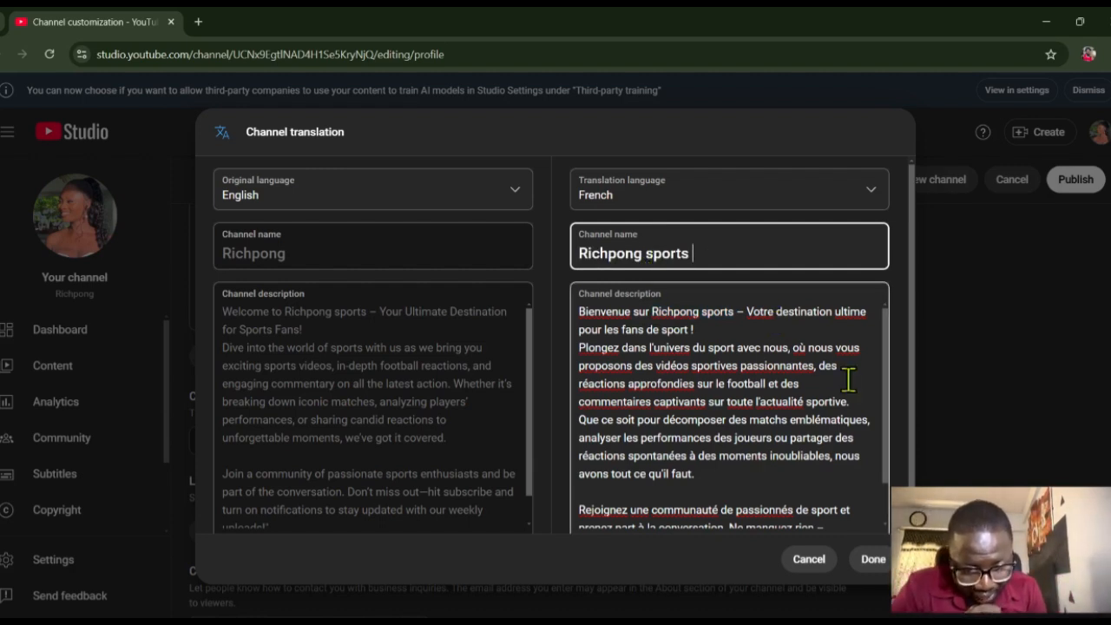
scroll(912, 415, down, 1)
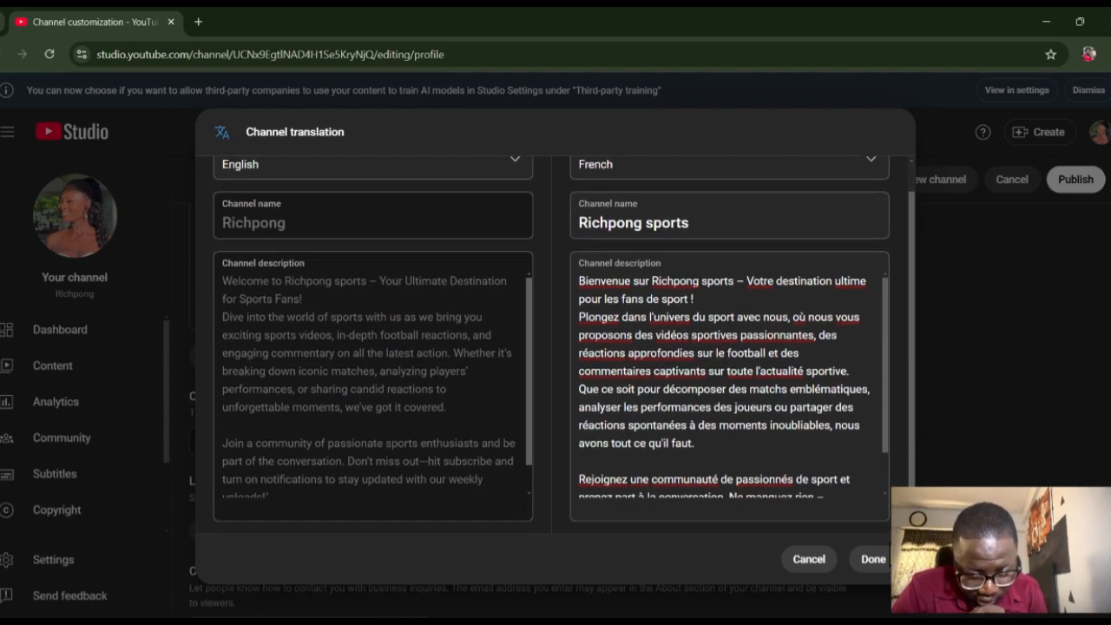
click(872, 560)
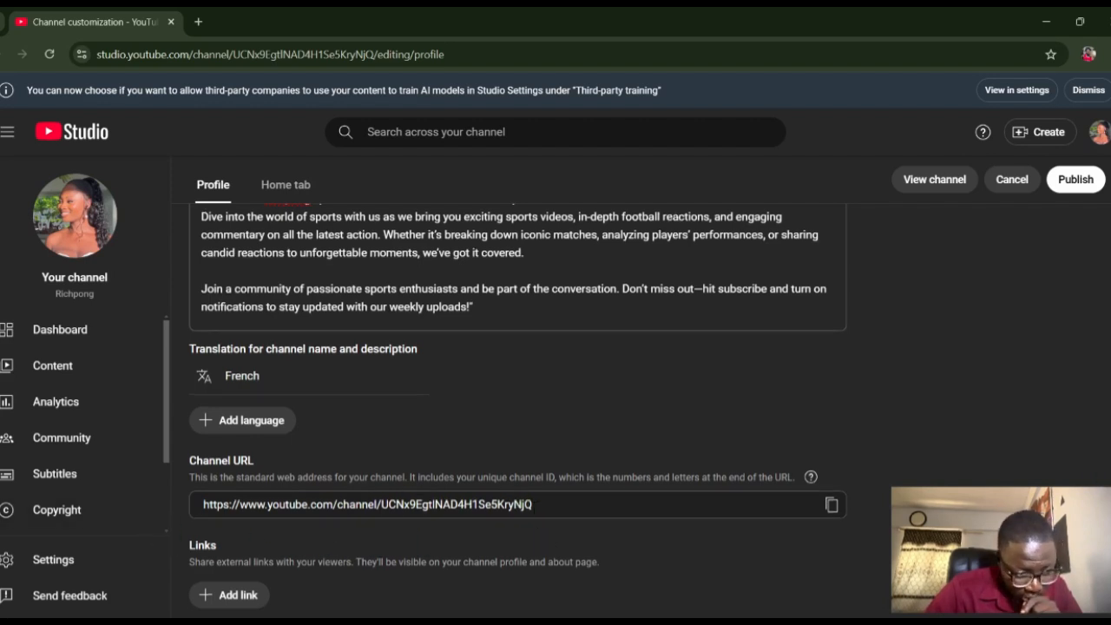
- Add a blank external link entry to the channel profile's Links section
scroll(517, 411, down, 3)
scroll(613, 459, up, 1)
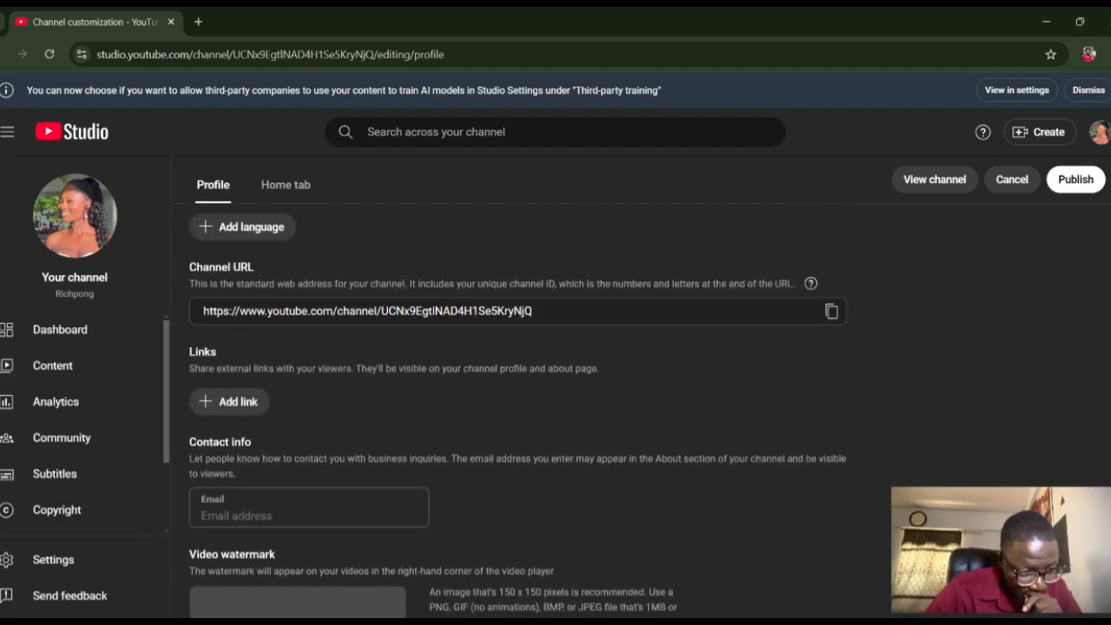
click(229, 401)
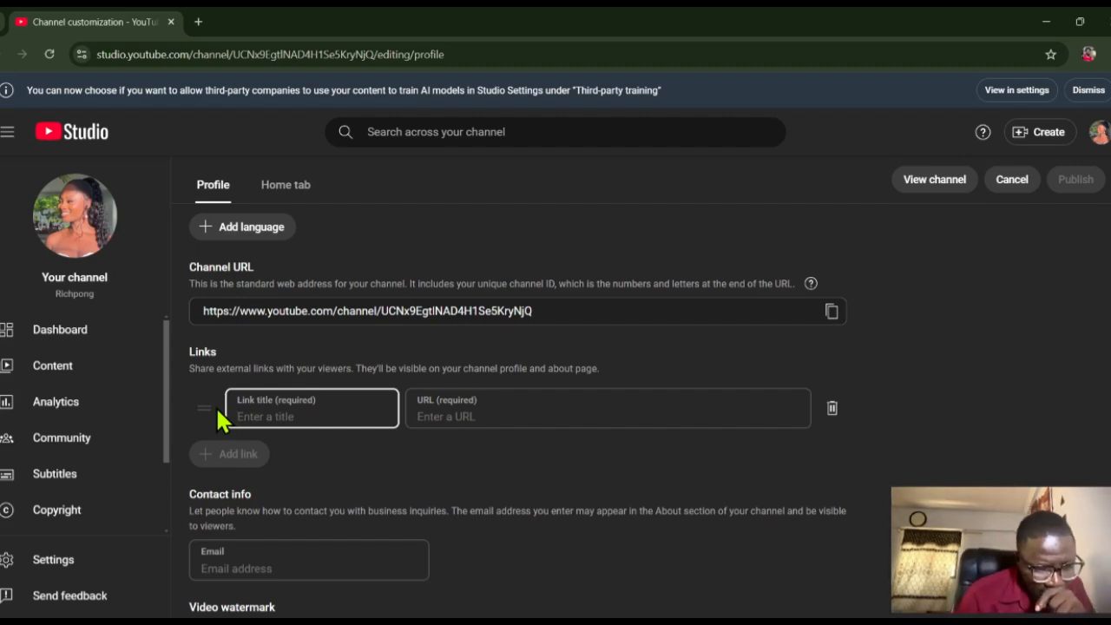
text(y)
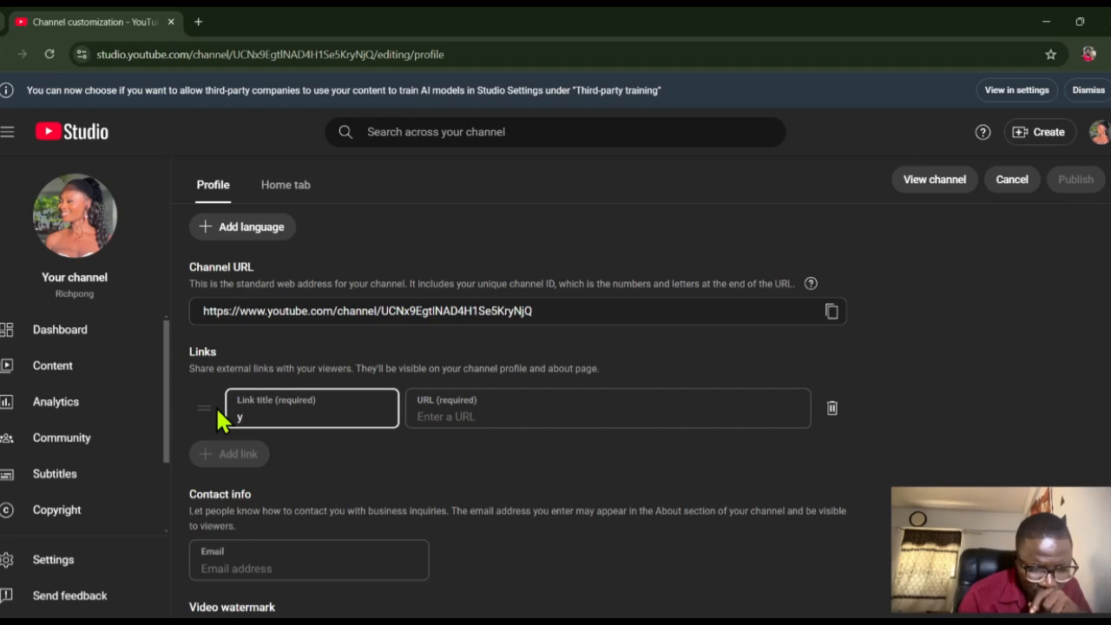
key(BackSpace)
text(t)
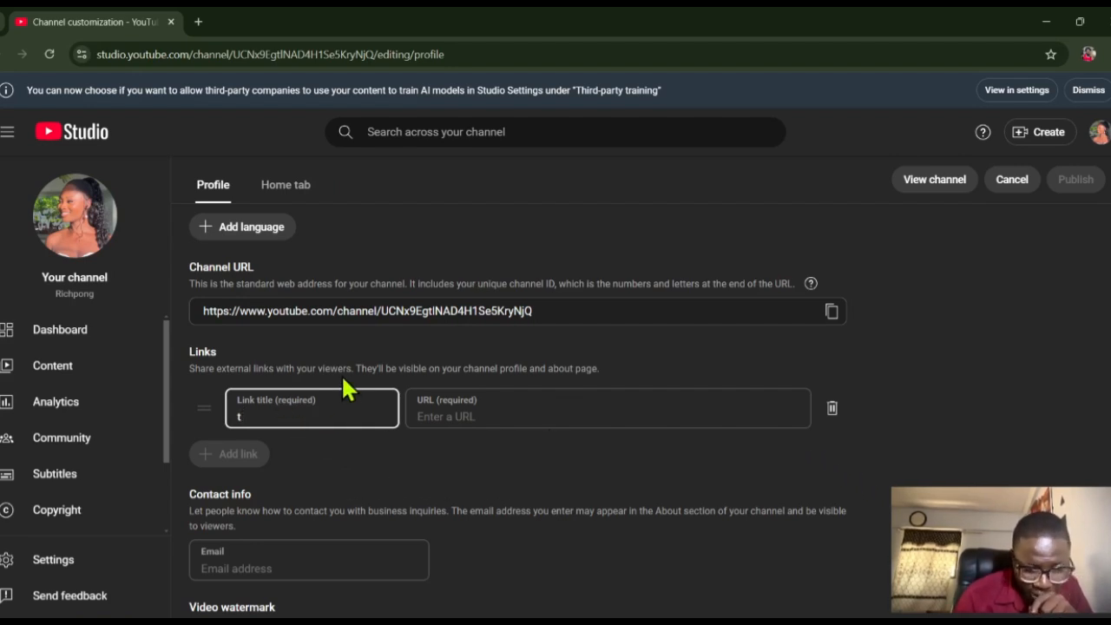
key(BackSpace)
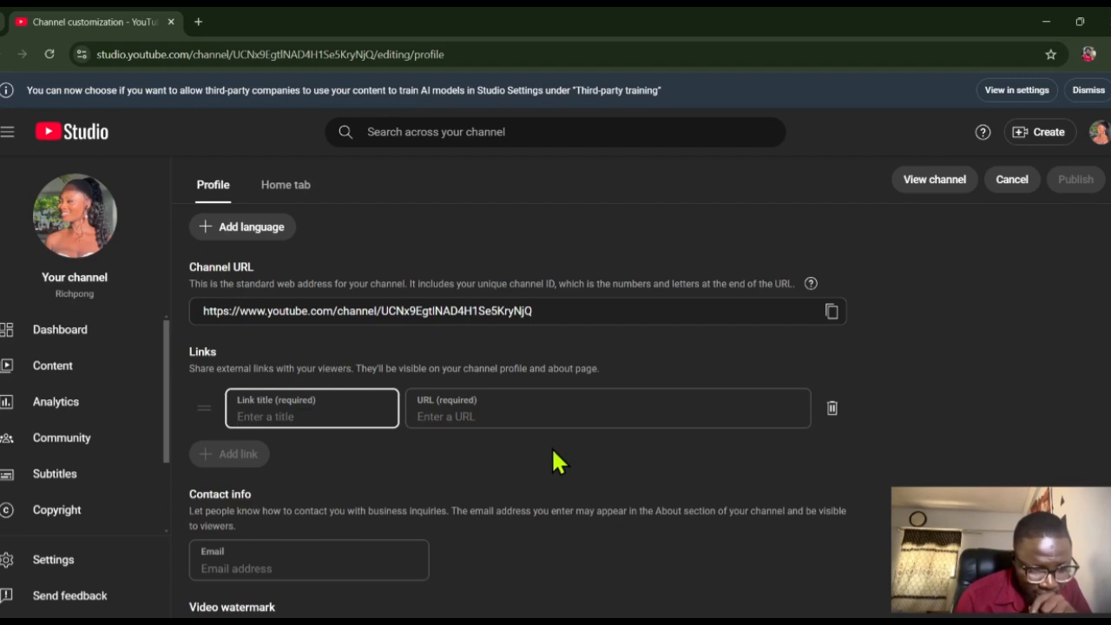
click(551, 446)
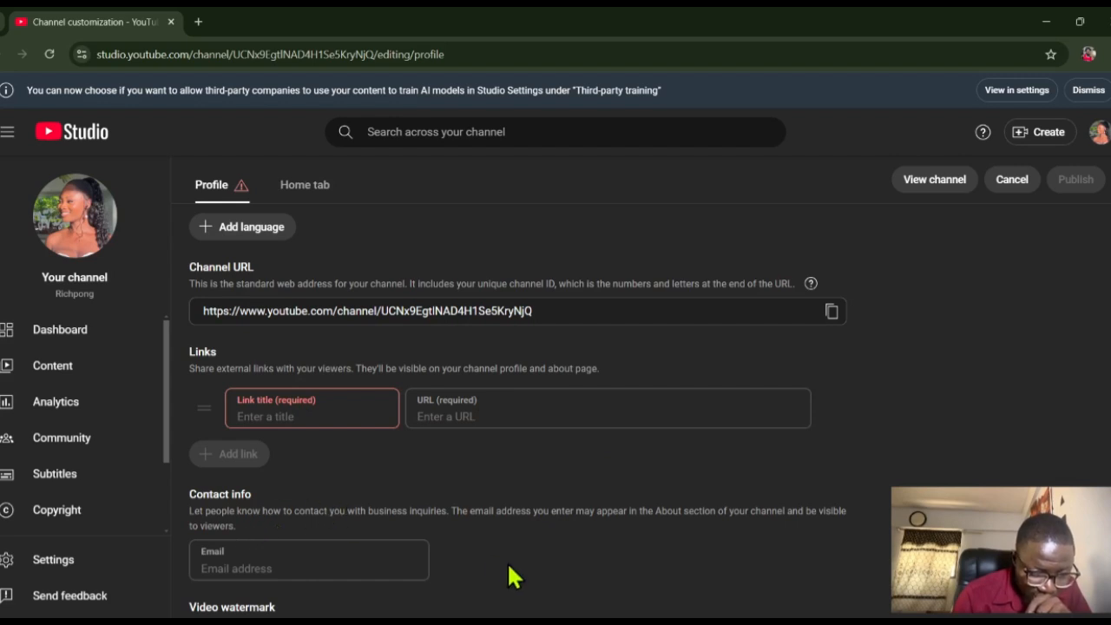
click(284, 570)
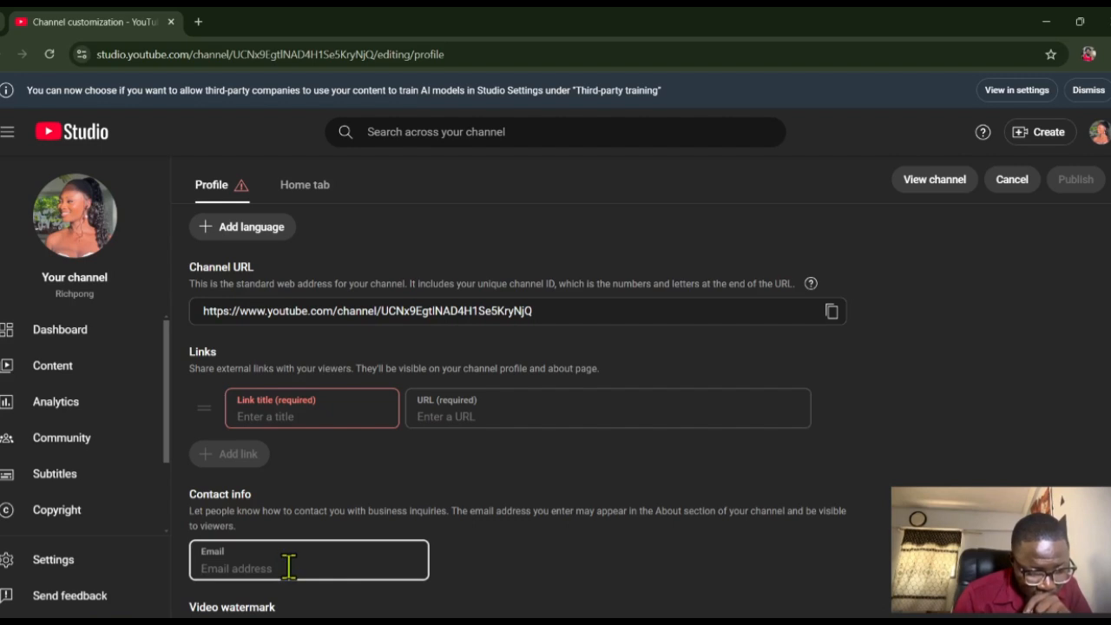
text(i)
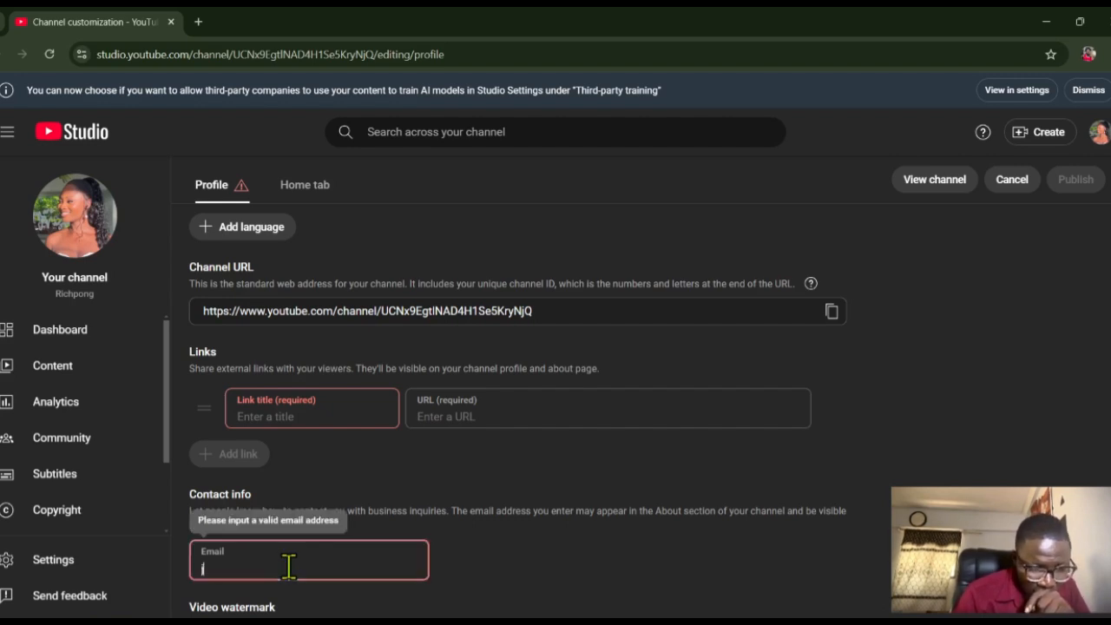
key(BackSpace)
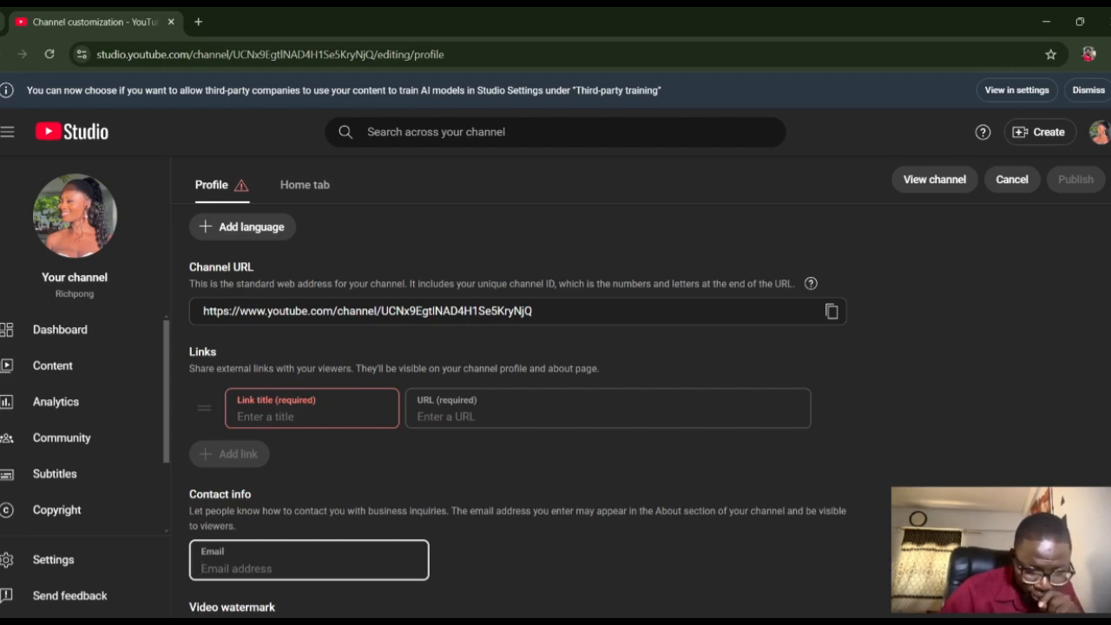
mouse_move(892, 622)
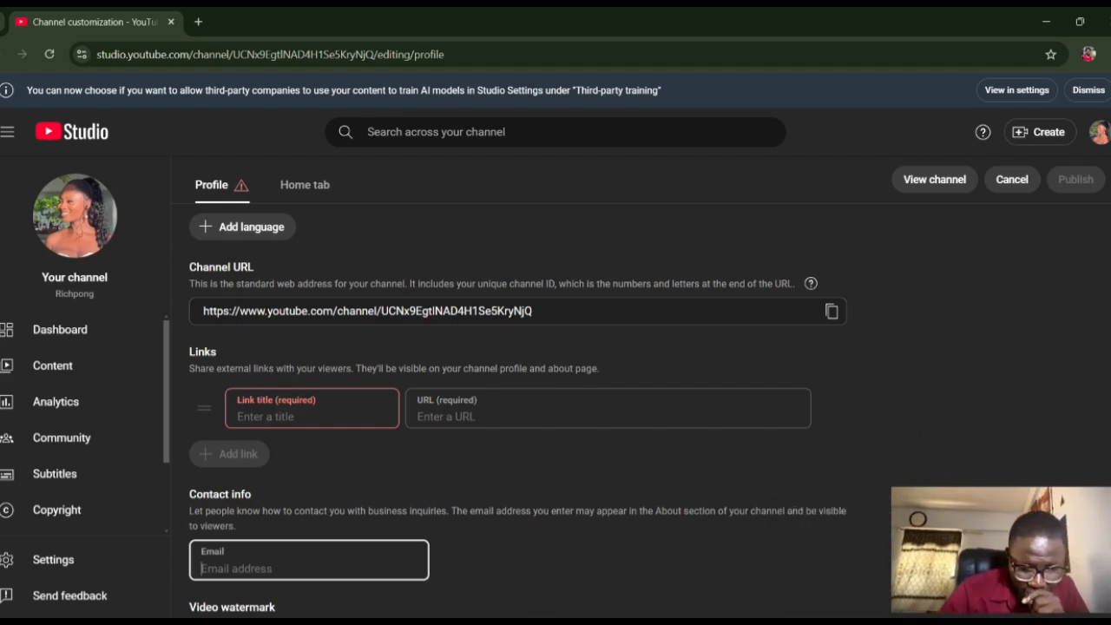
- Remove the blank external link entry from the channel profile's Links section and publish the channel customization changes
scroll(518, 391, down, 2)
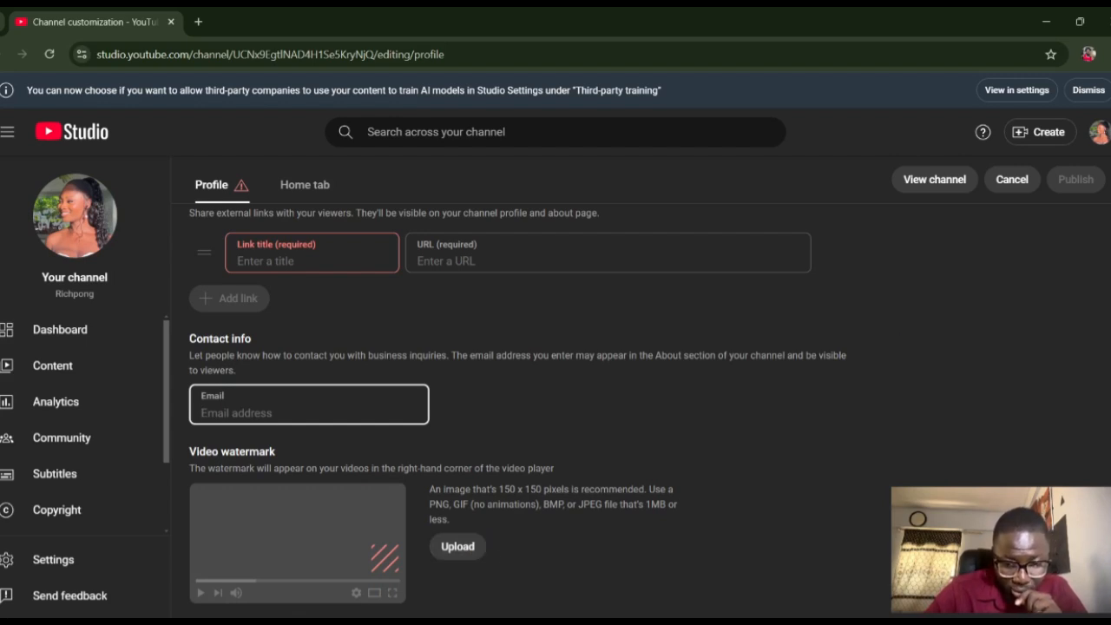
scroll(521, 408, up, 1)
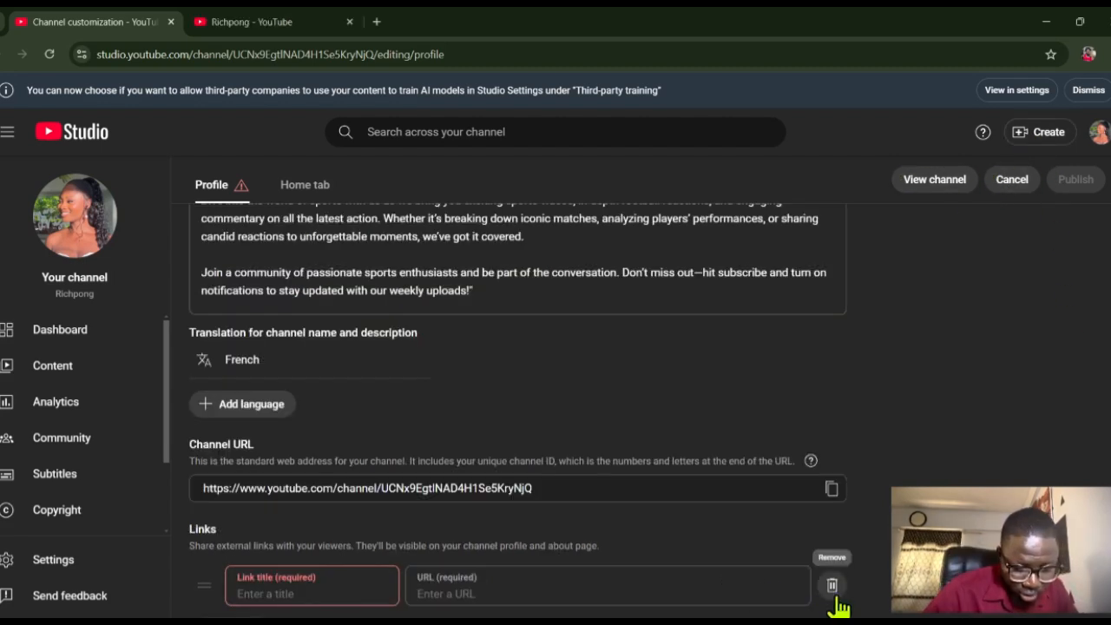
click(832, 586)
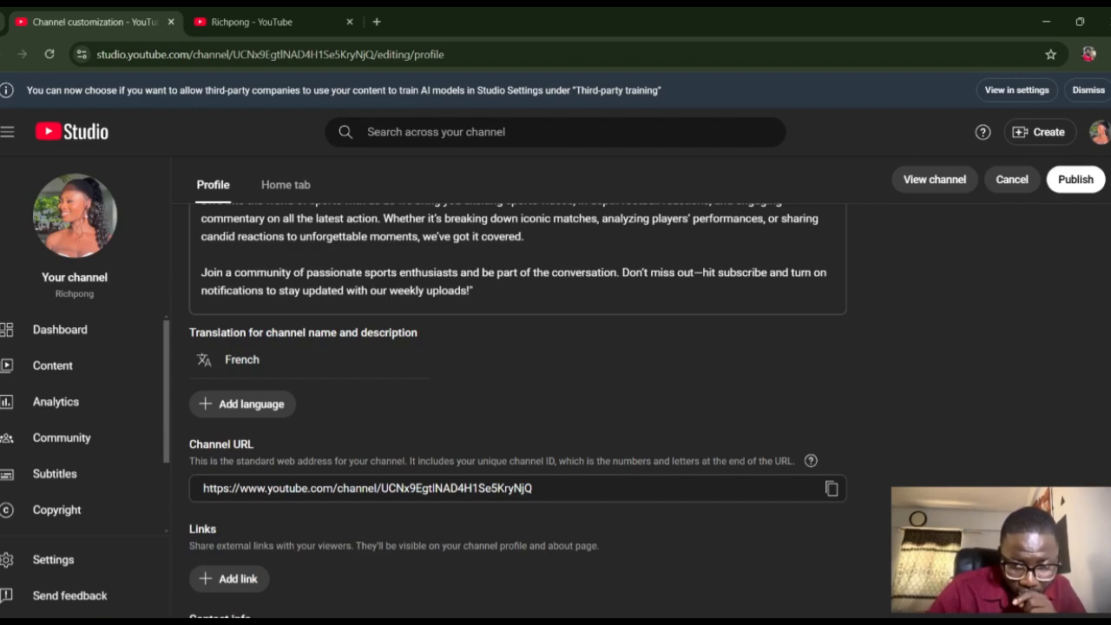
drag(1109, 449, 1099, 330)
drag(1110, 395, 1110, 240)
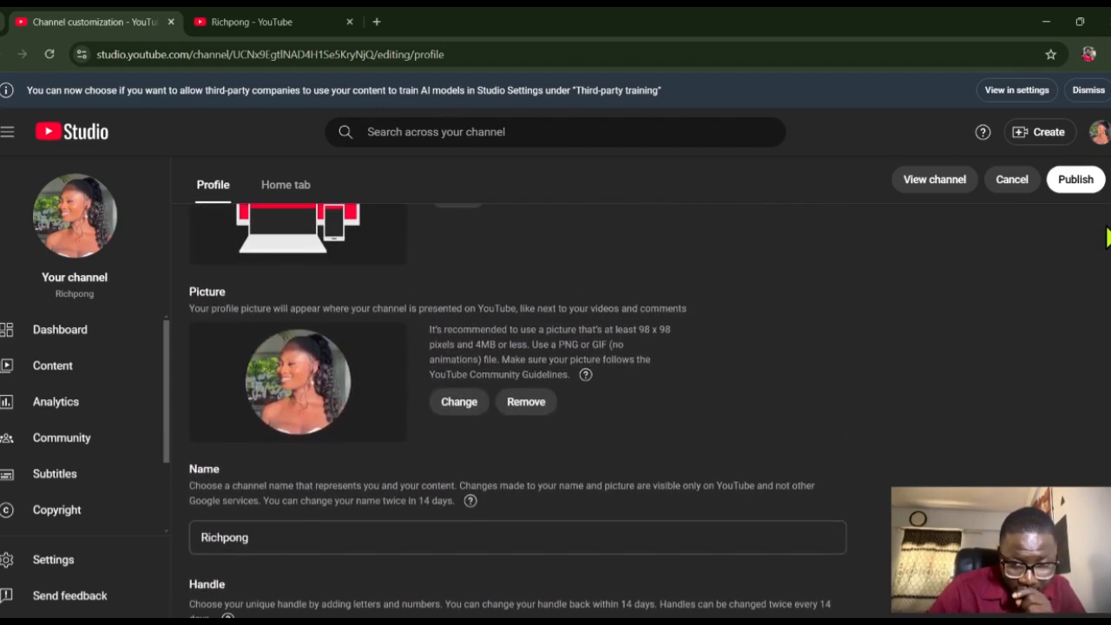
click(1076, 183)
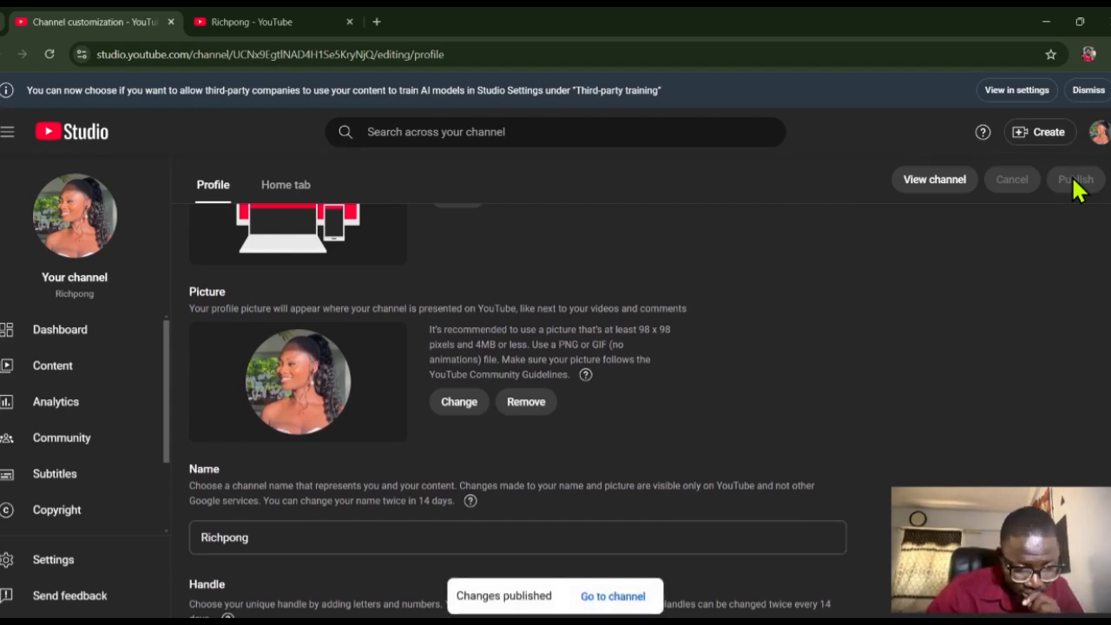
- Open the published Richpong channel page and close the duplicate channel tab
click(613, 596)
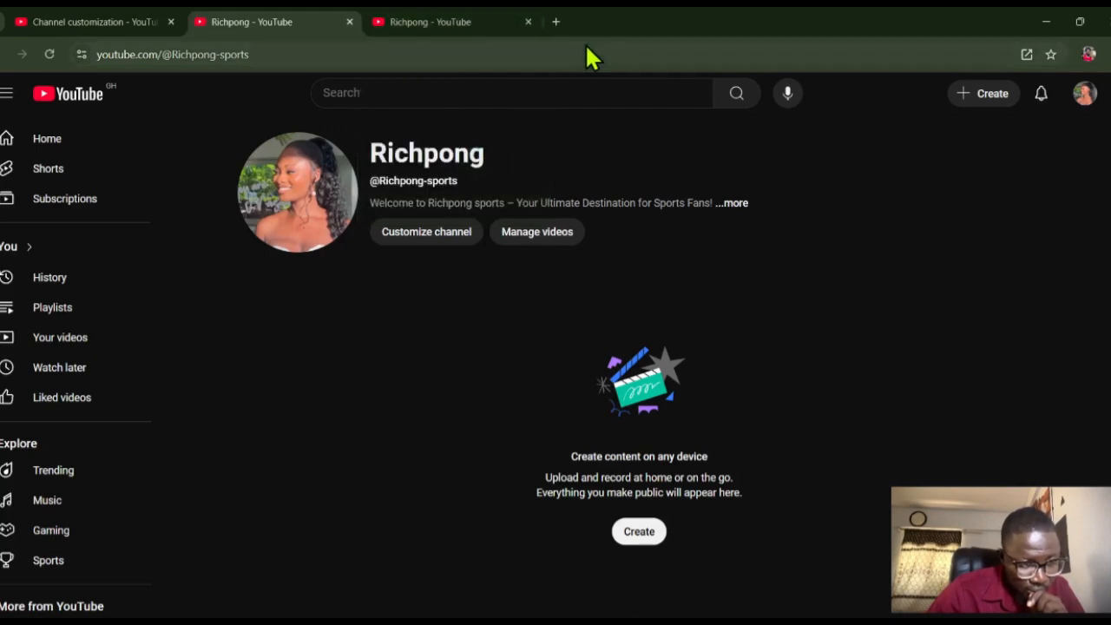
click(526, 29)
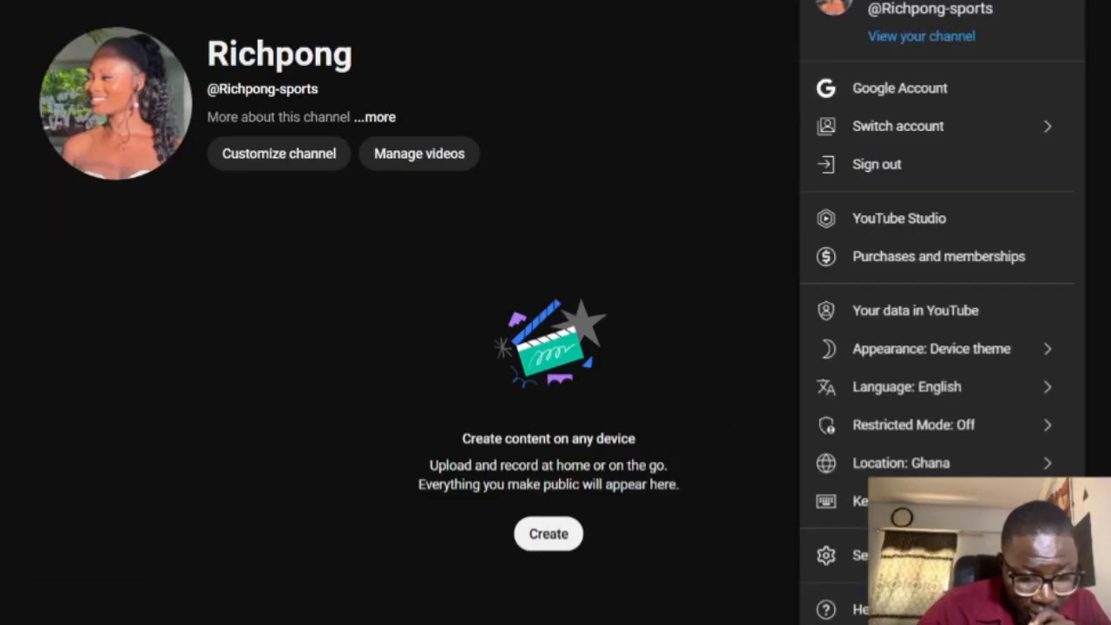
mouse_move(705, 608)
click(745, 599)
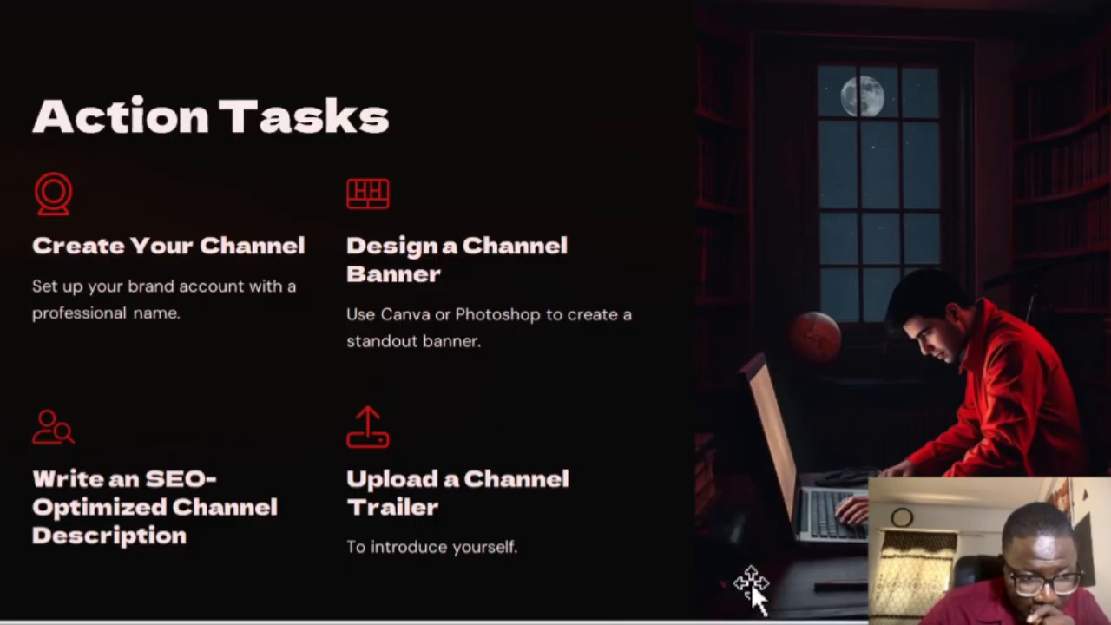